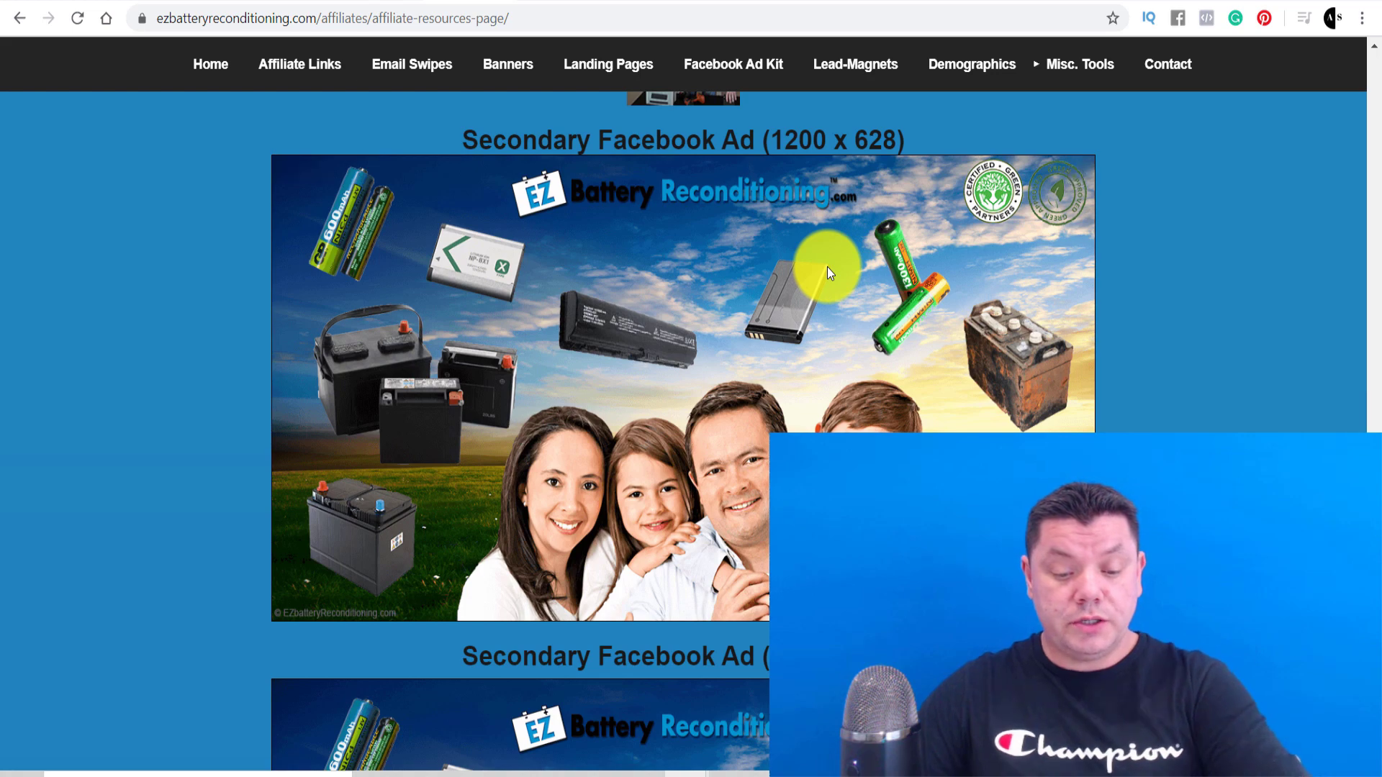
Capture the Secondary Facebook Ad (1200 x 628) image from the affiliate resources page with Snipping Tool
key(super)
text(s)
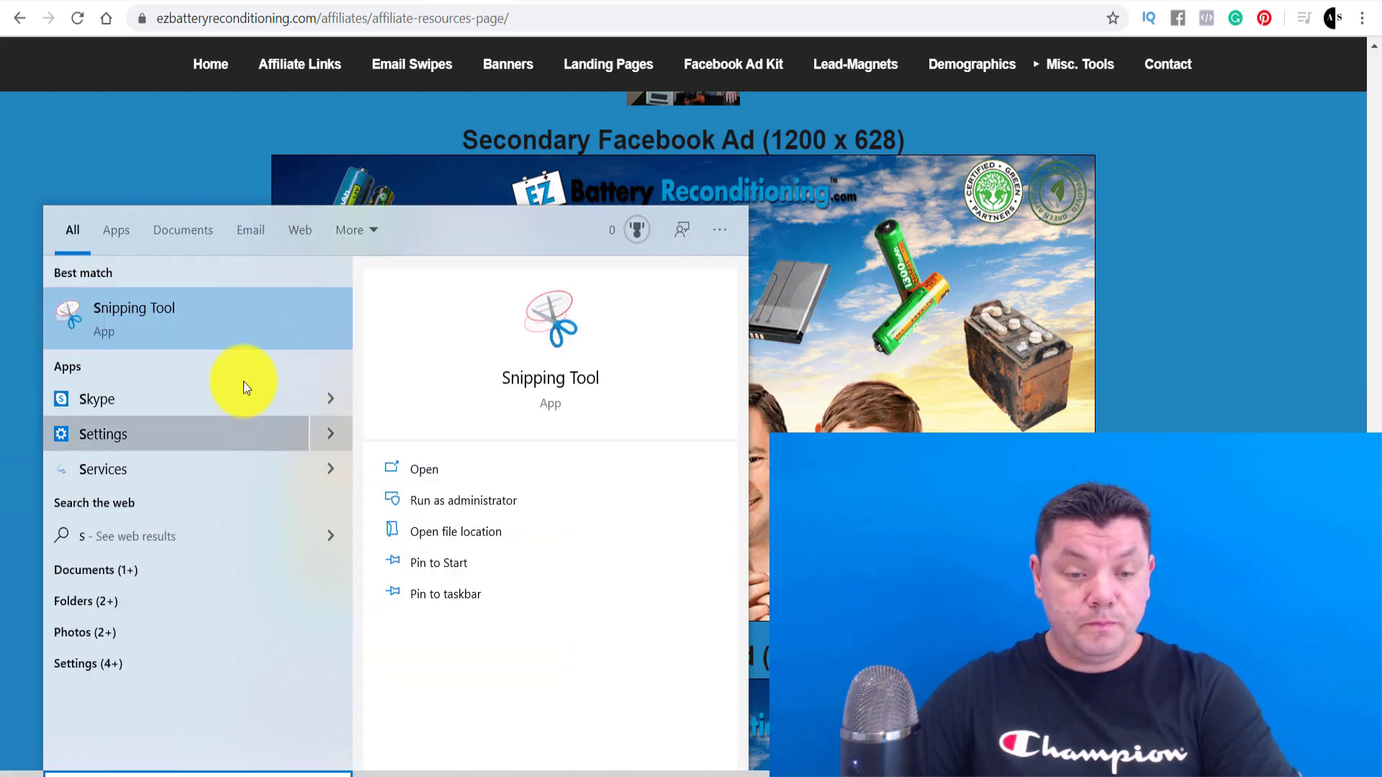
click(224, 334)
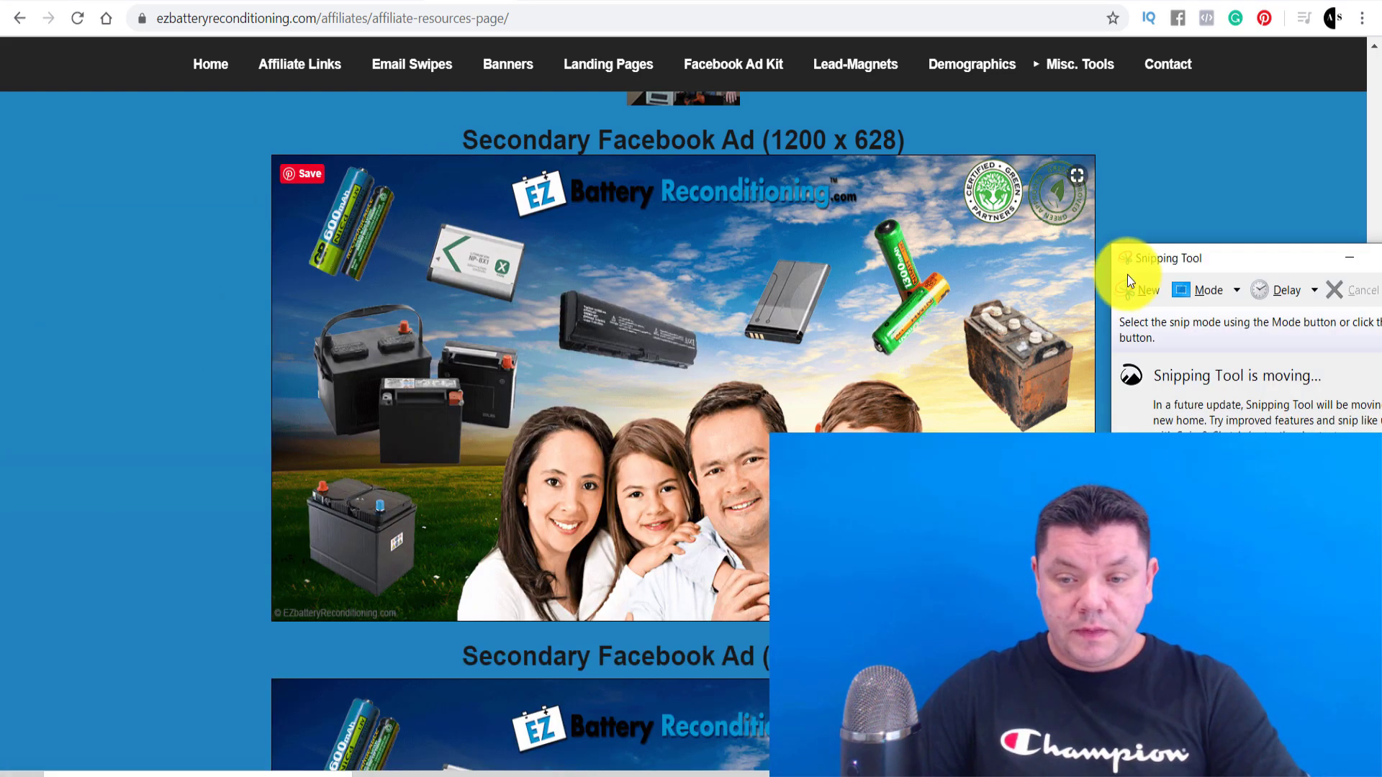
click(1142, 293)
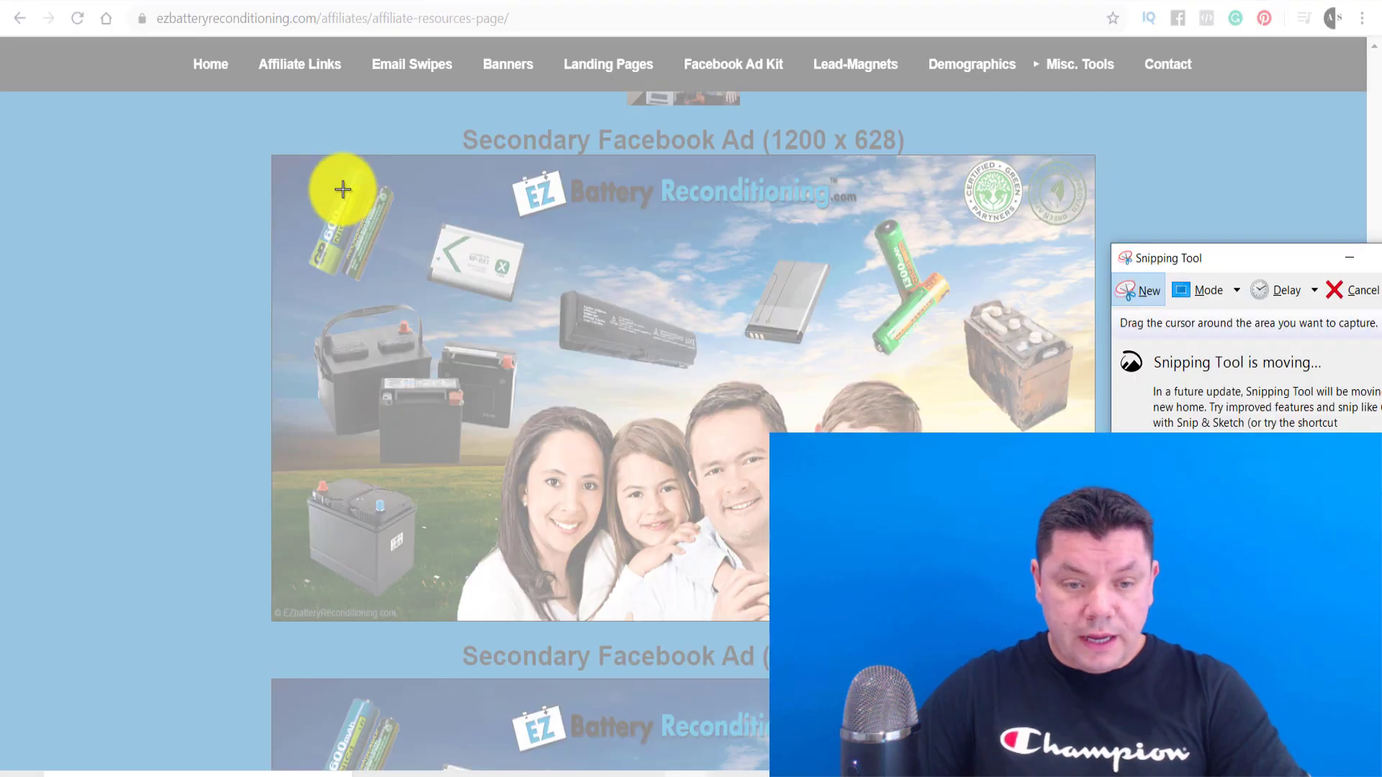
drag(273, 156, 1092, 620)
click(1086, 15)
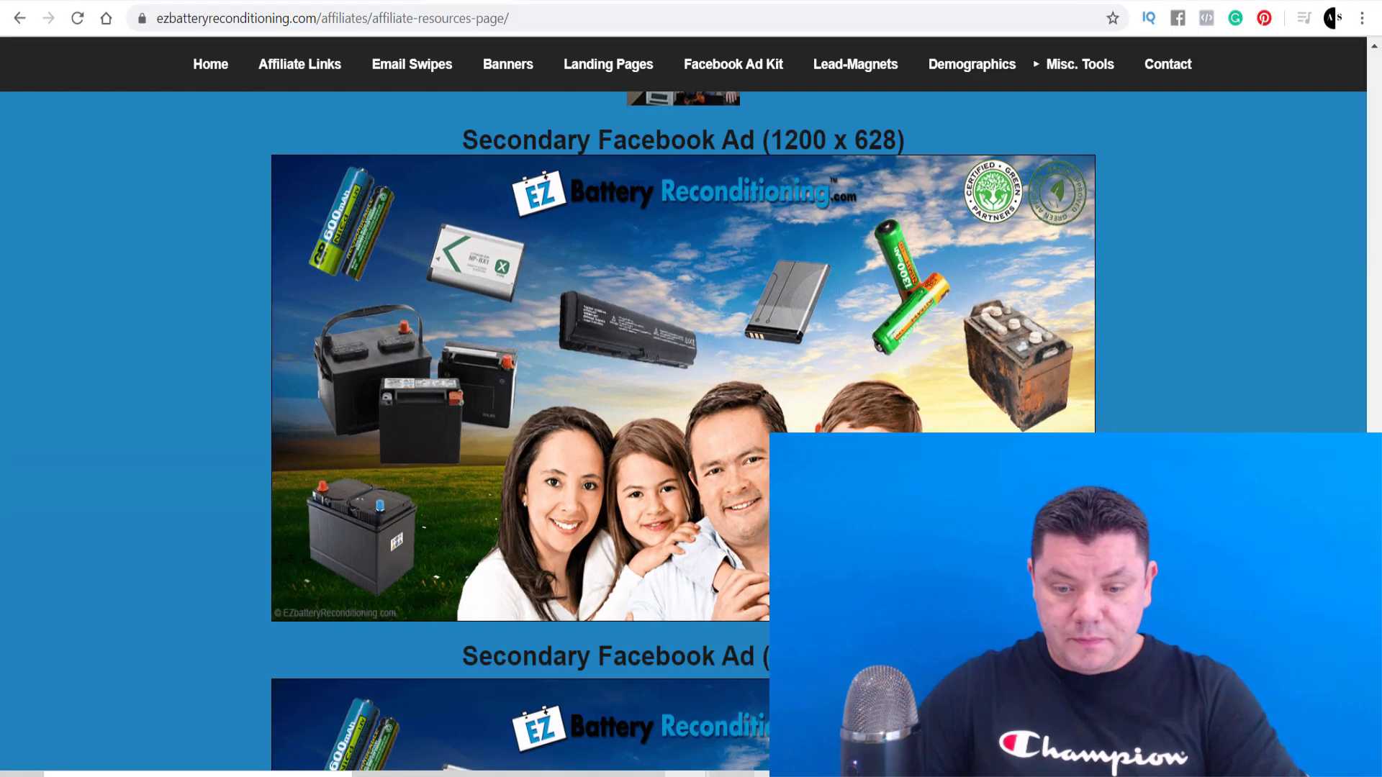
Switch to Photoshop, paste the captured ad image into Untitled-5 and enlarge it to fill the canvas height
key(alt+Tab)
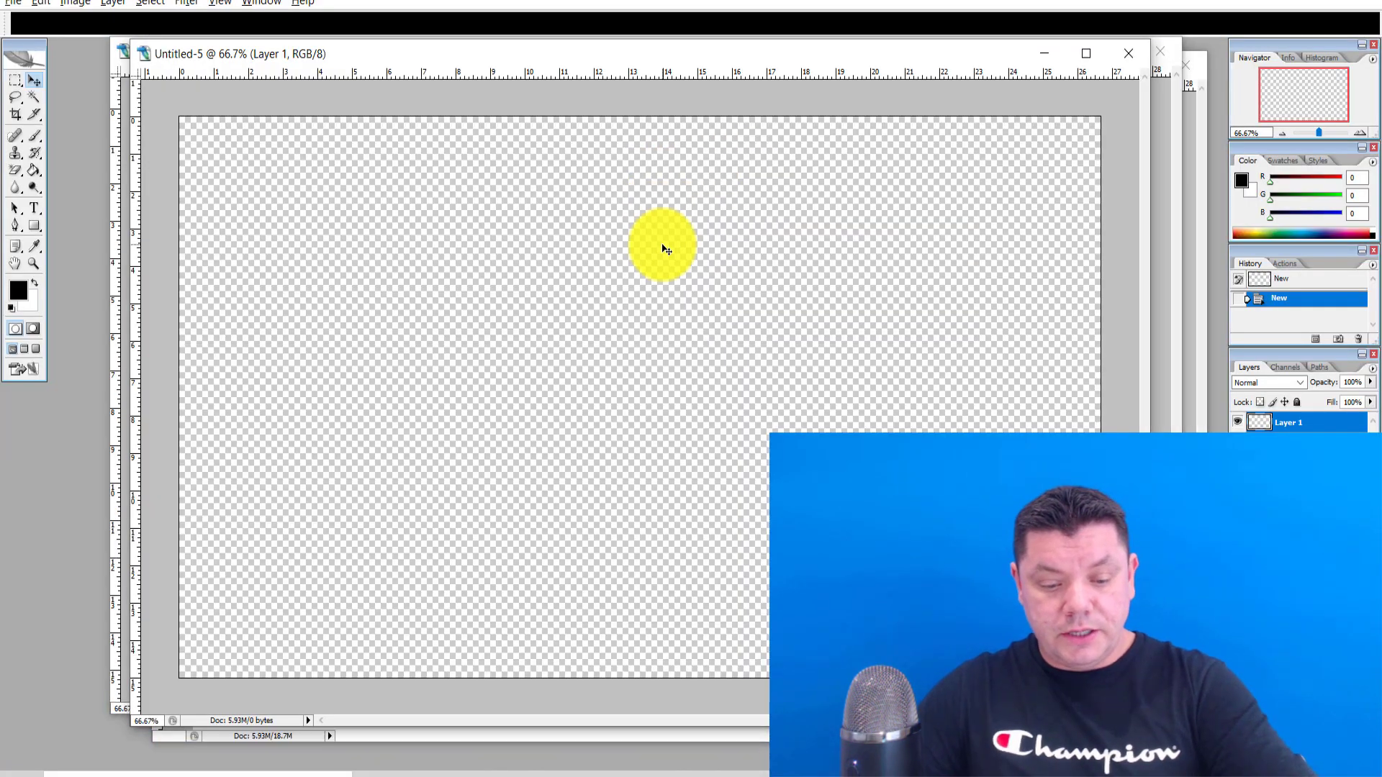
key(ctrl+v)
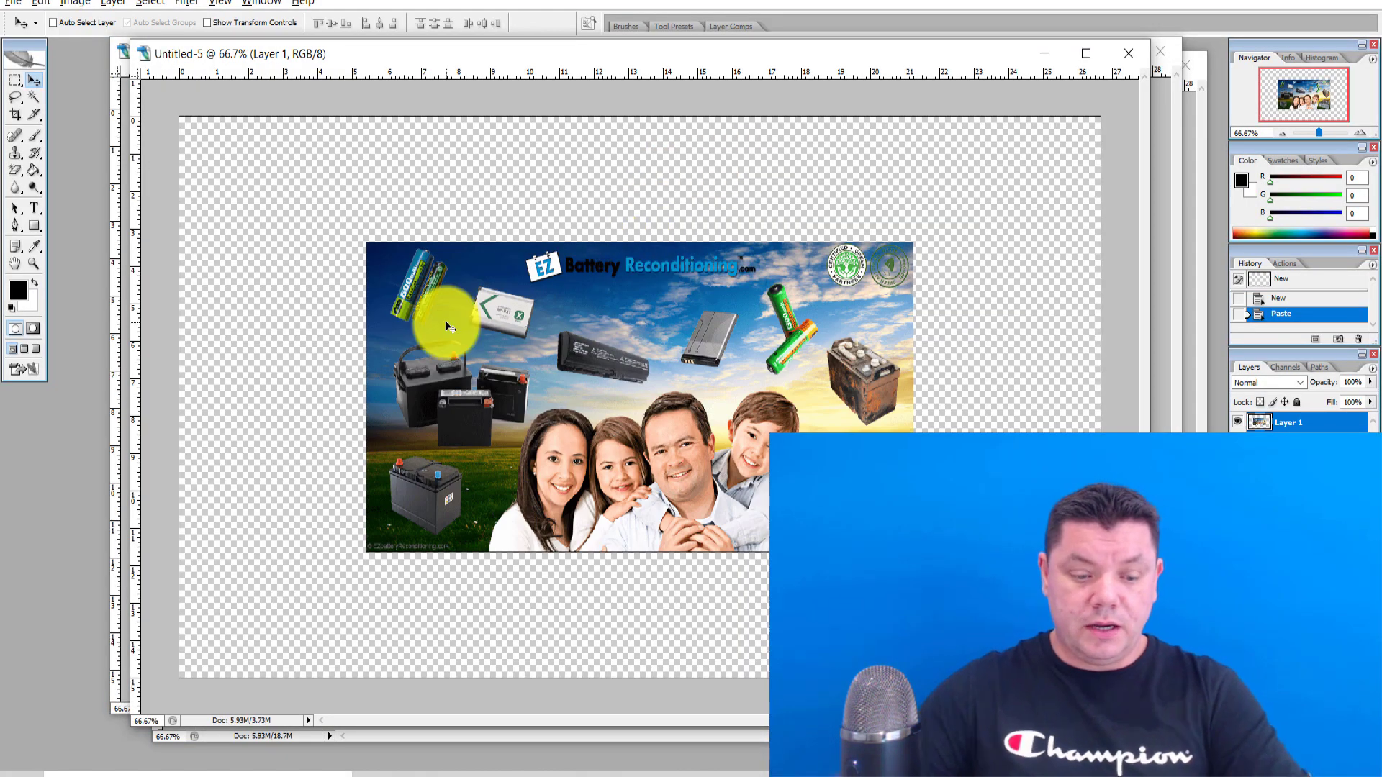
key(ctrl+t)
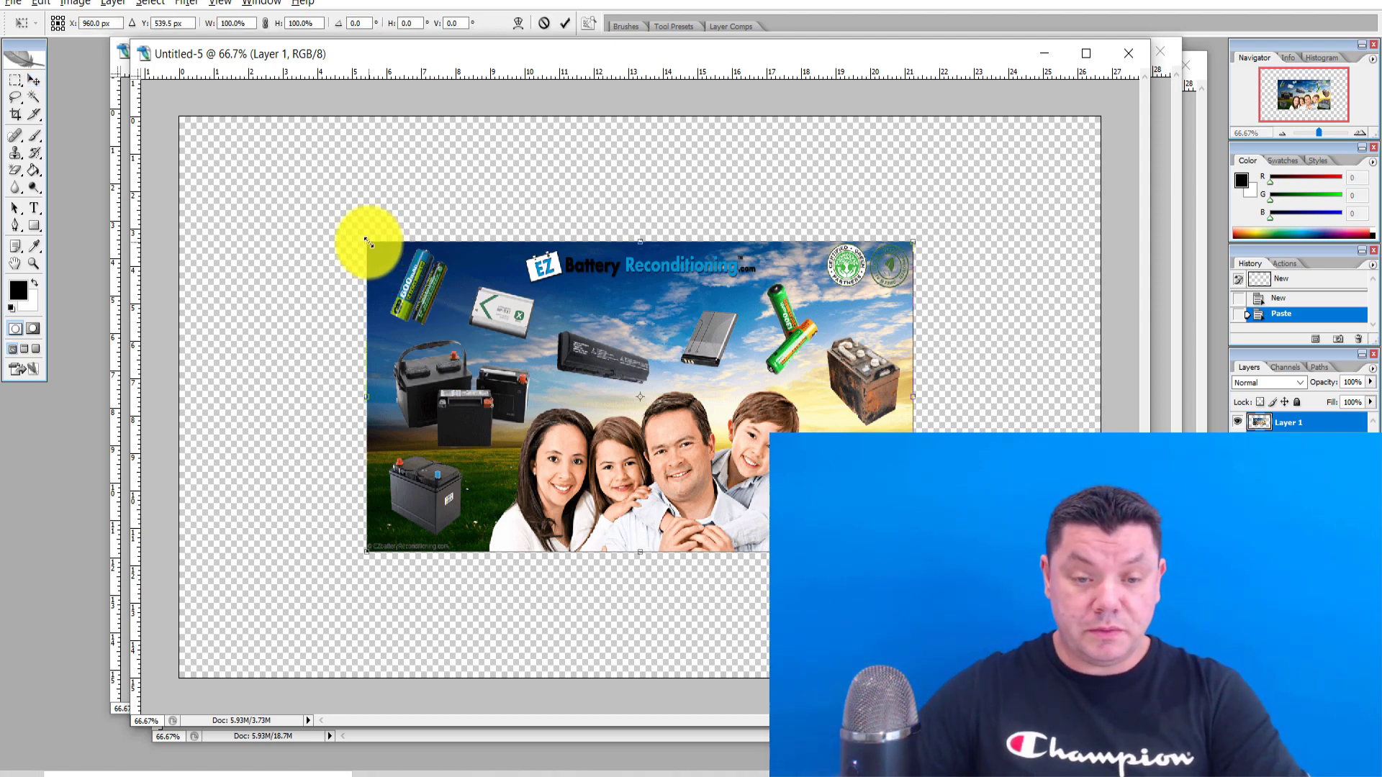
drag(367, 242, 311, 116)
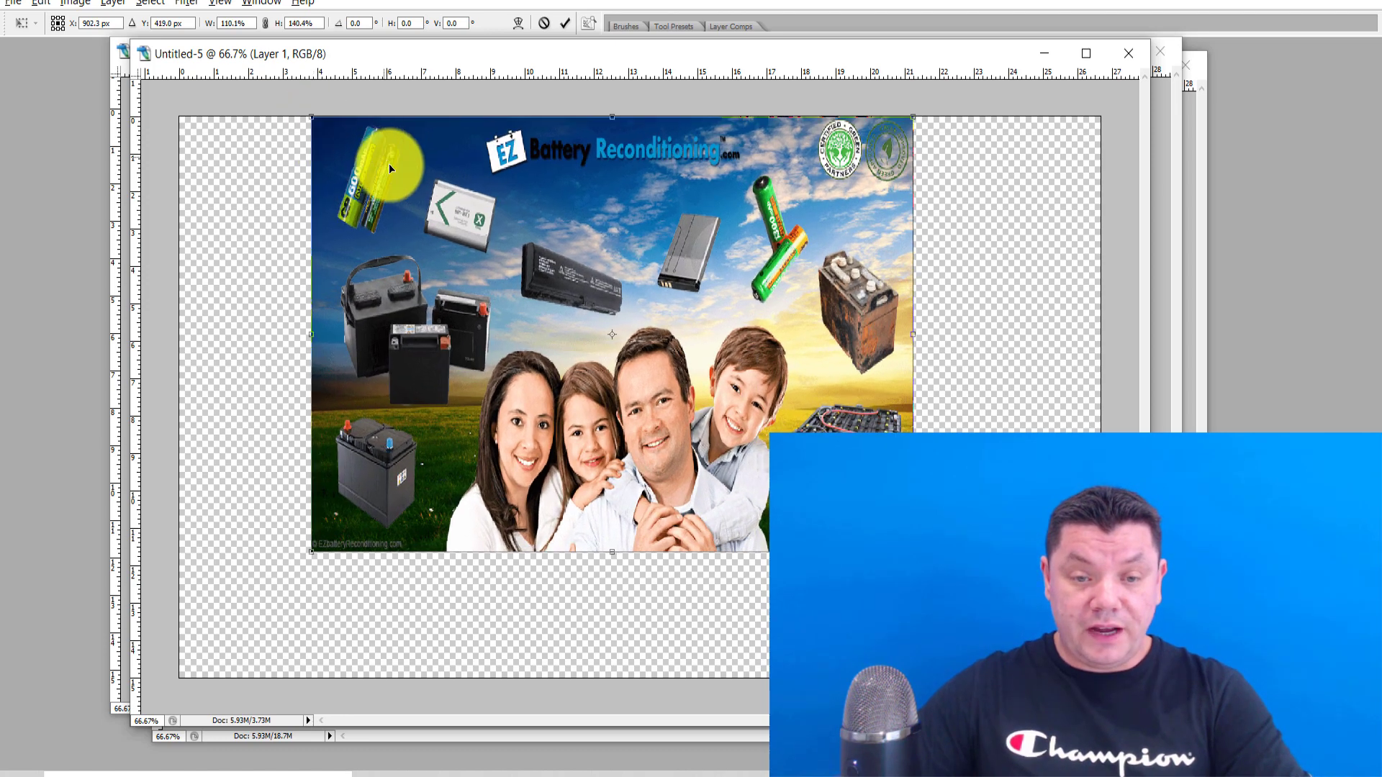
drag(913, 552, 999, 677)
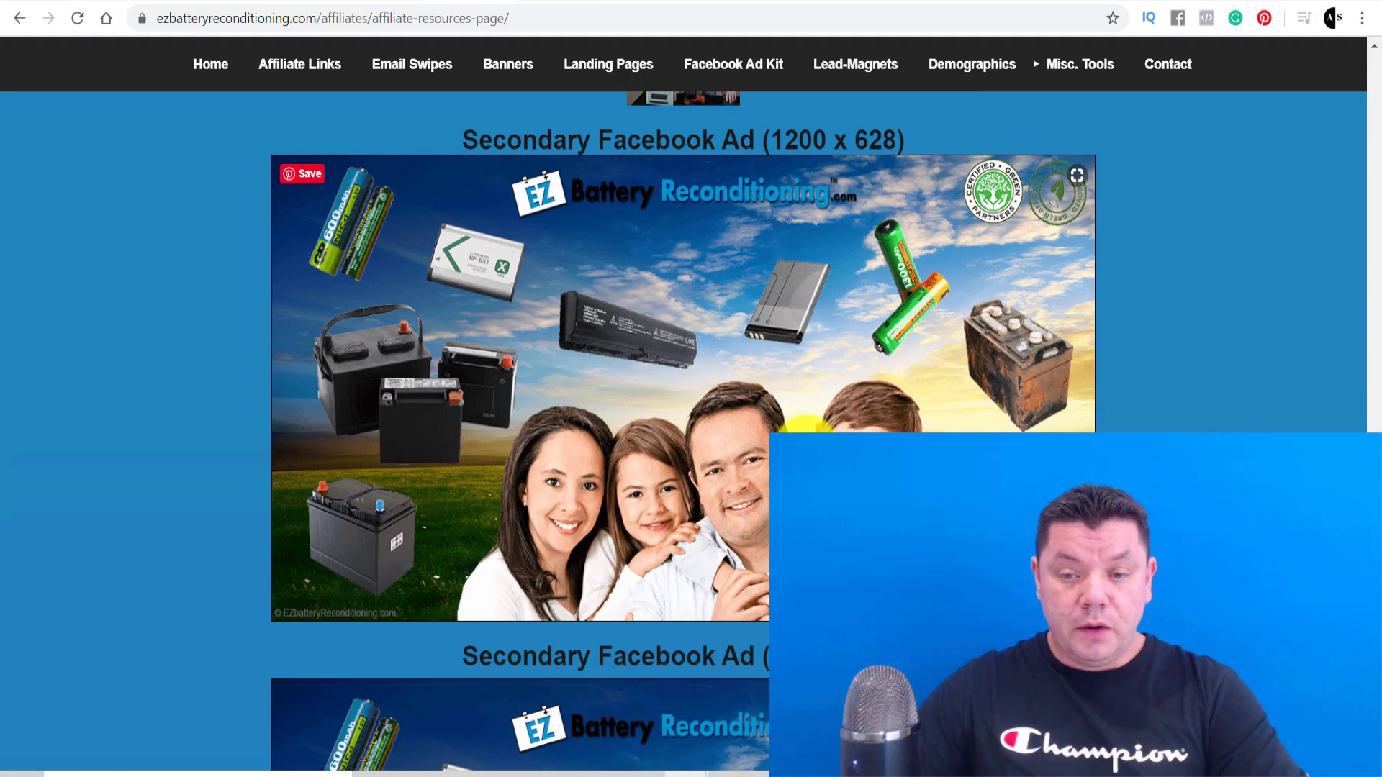
Find the tall white "Brings any battery back to life" banner on the affiliate page and capture it with Snipping Tool
scroll(799, 424, up, 15)
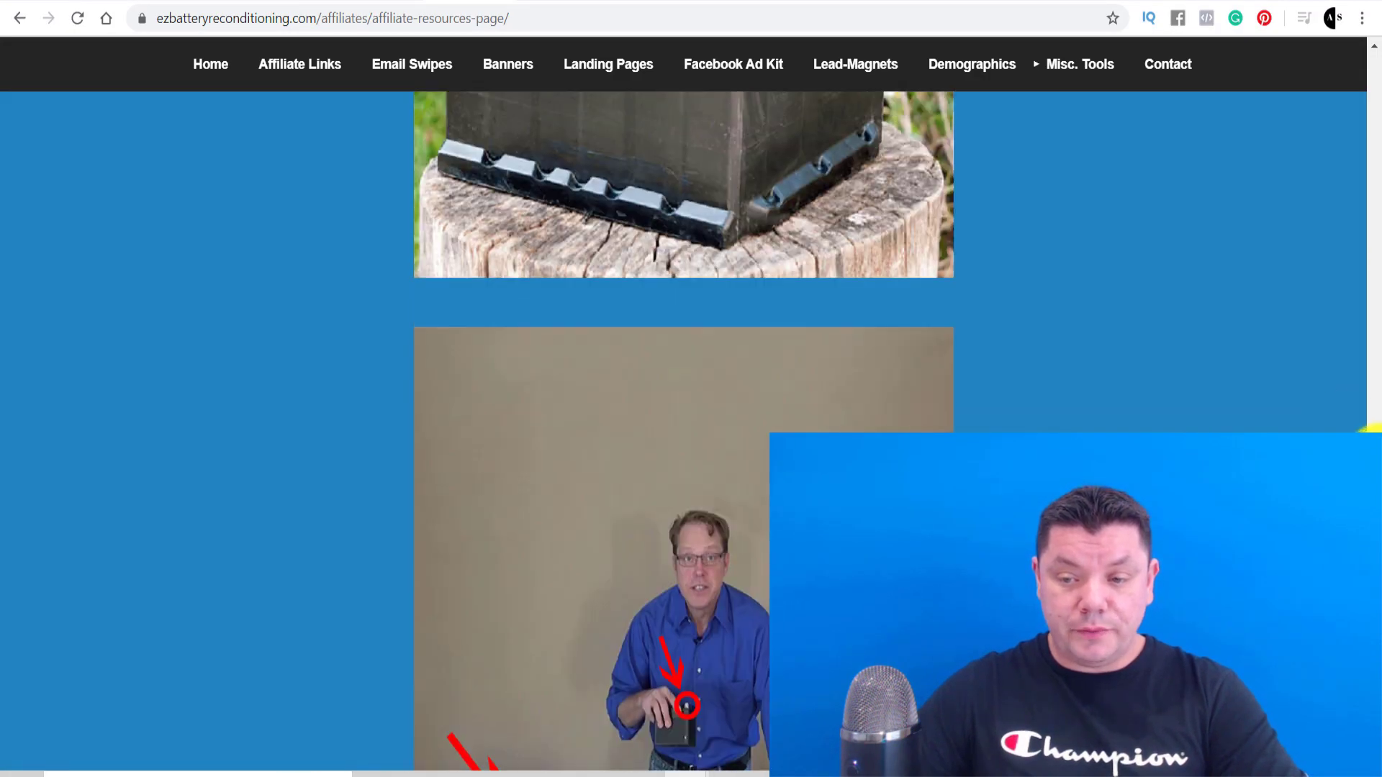
drag(1371, 428, 1374, 343)
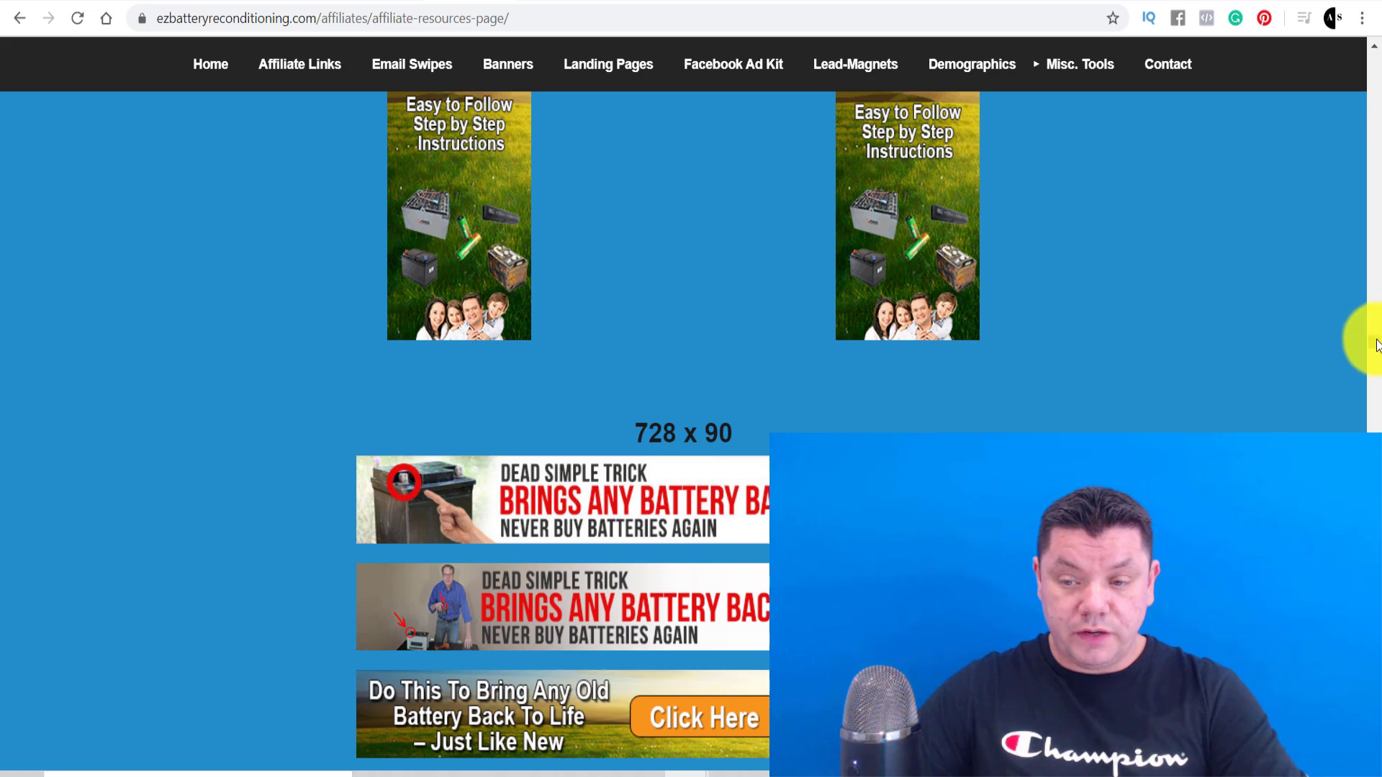
drag(1376, 347, 1375, 320)
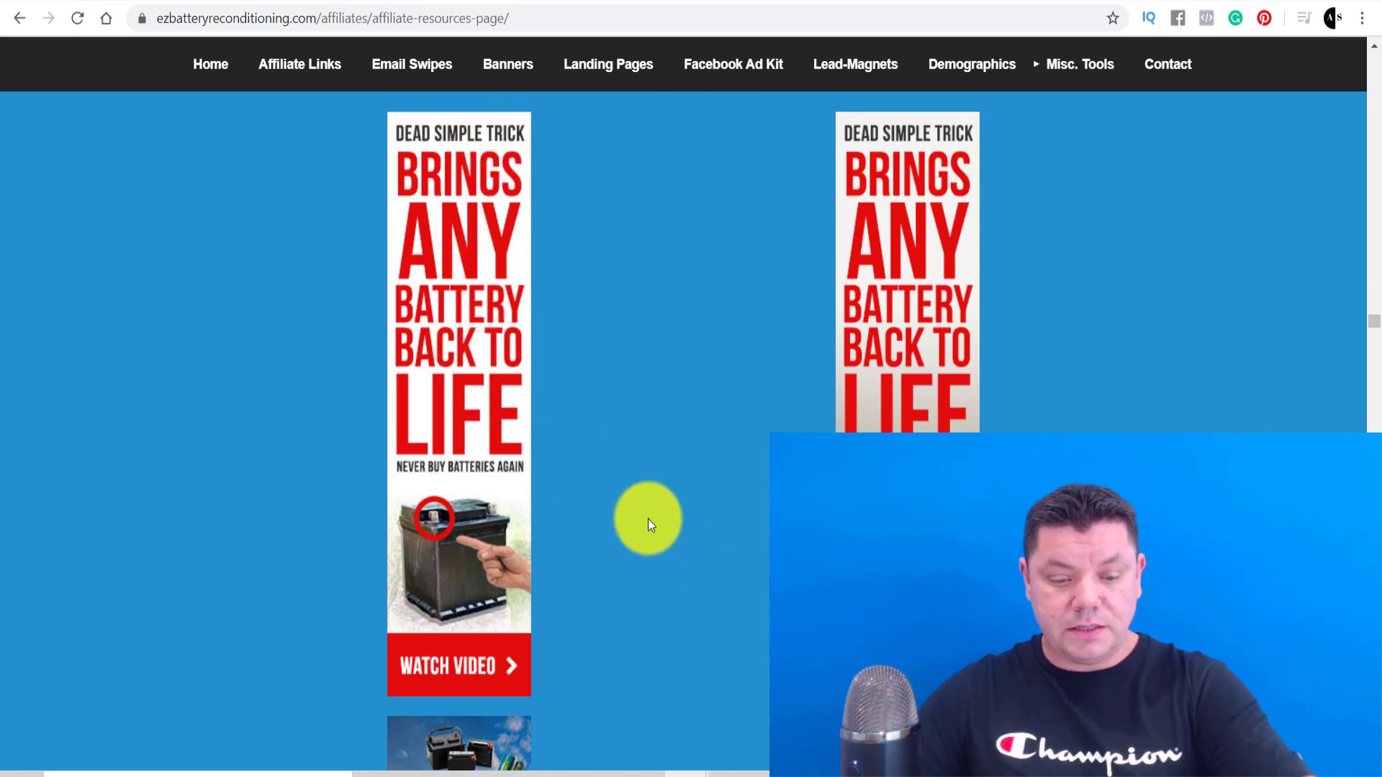
key(super)
text(s)
click(104, 312)
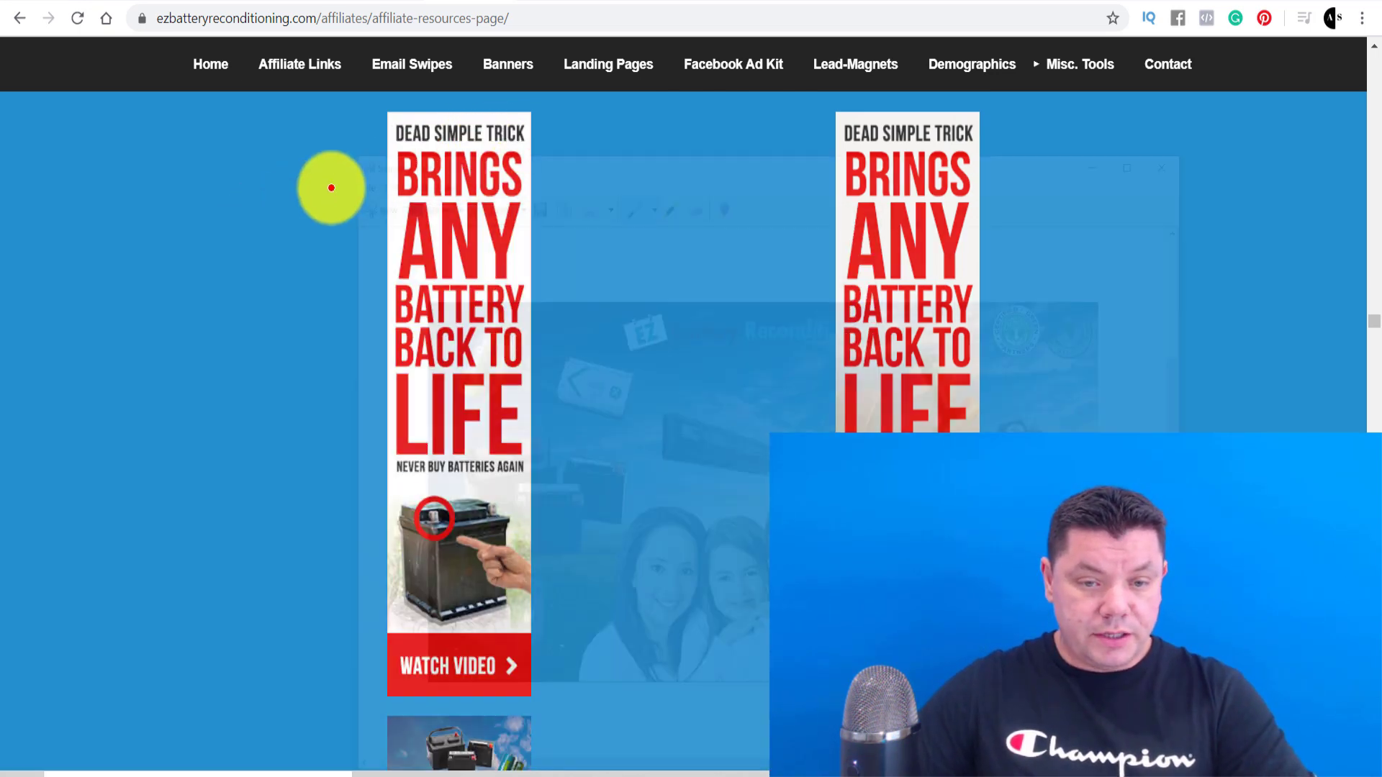
click(222, 46)
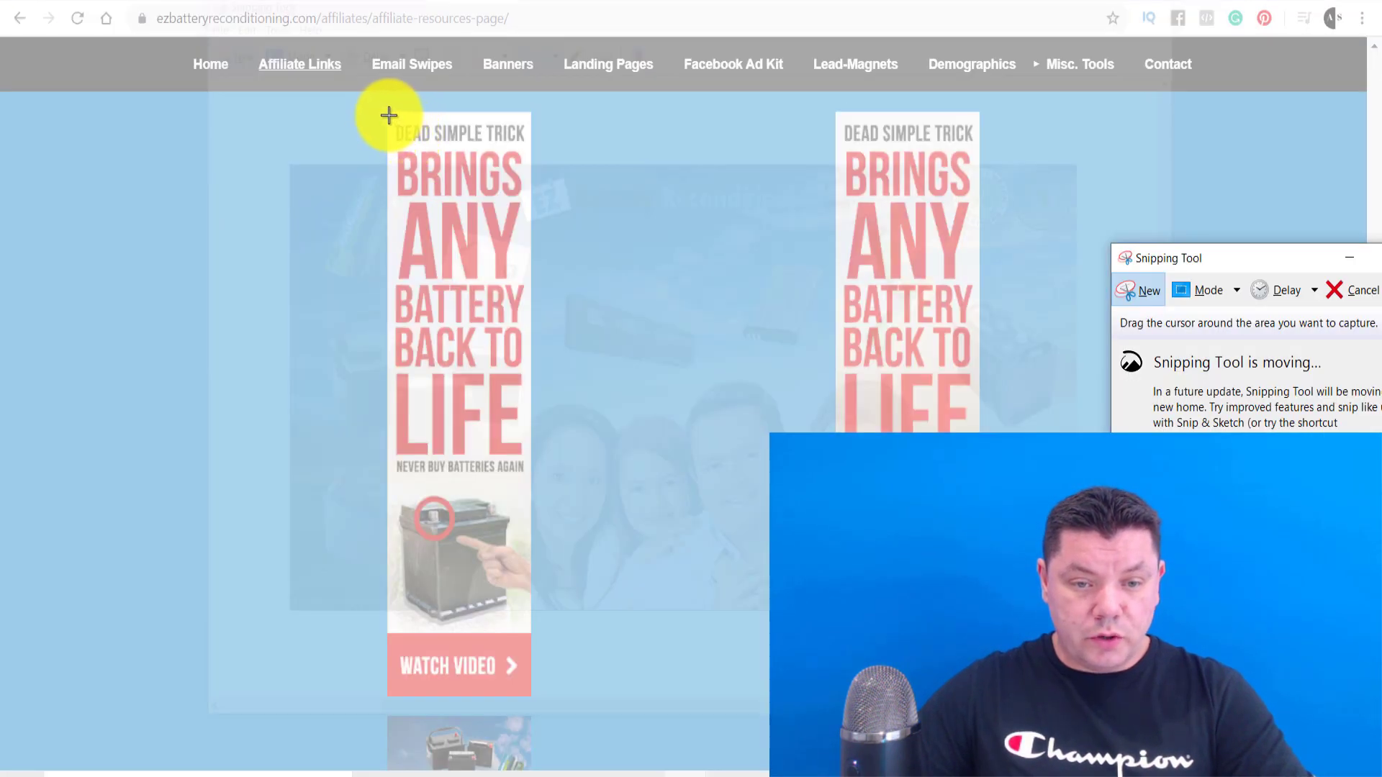
drag(389, 113, 529, 694)
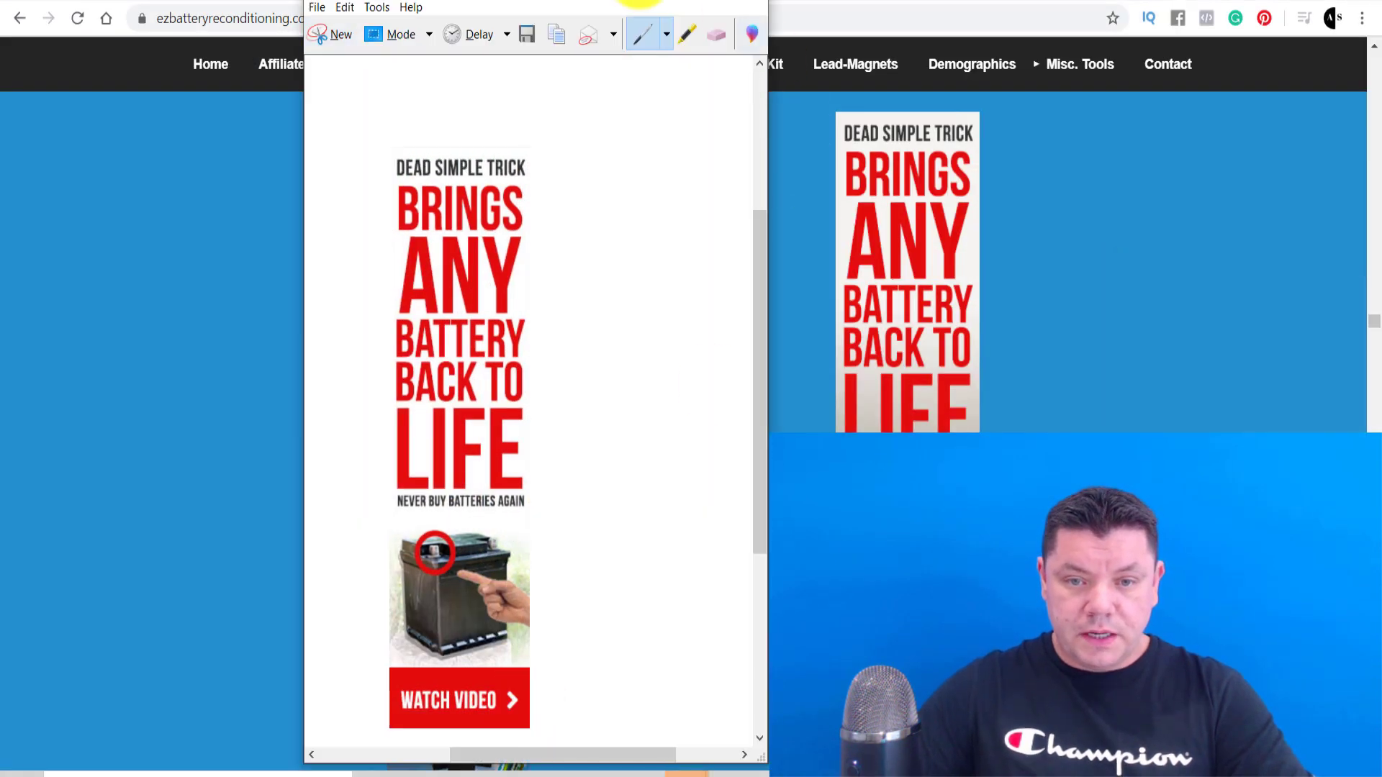
click(661, 3)
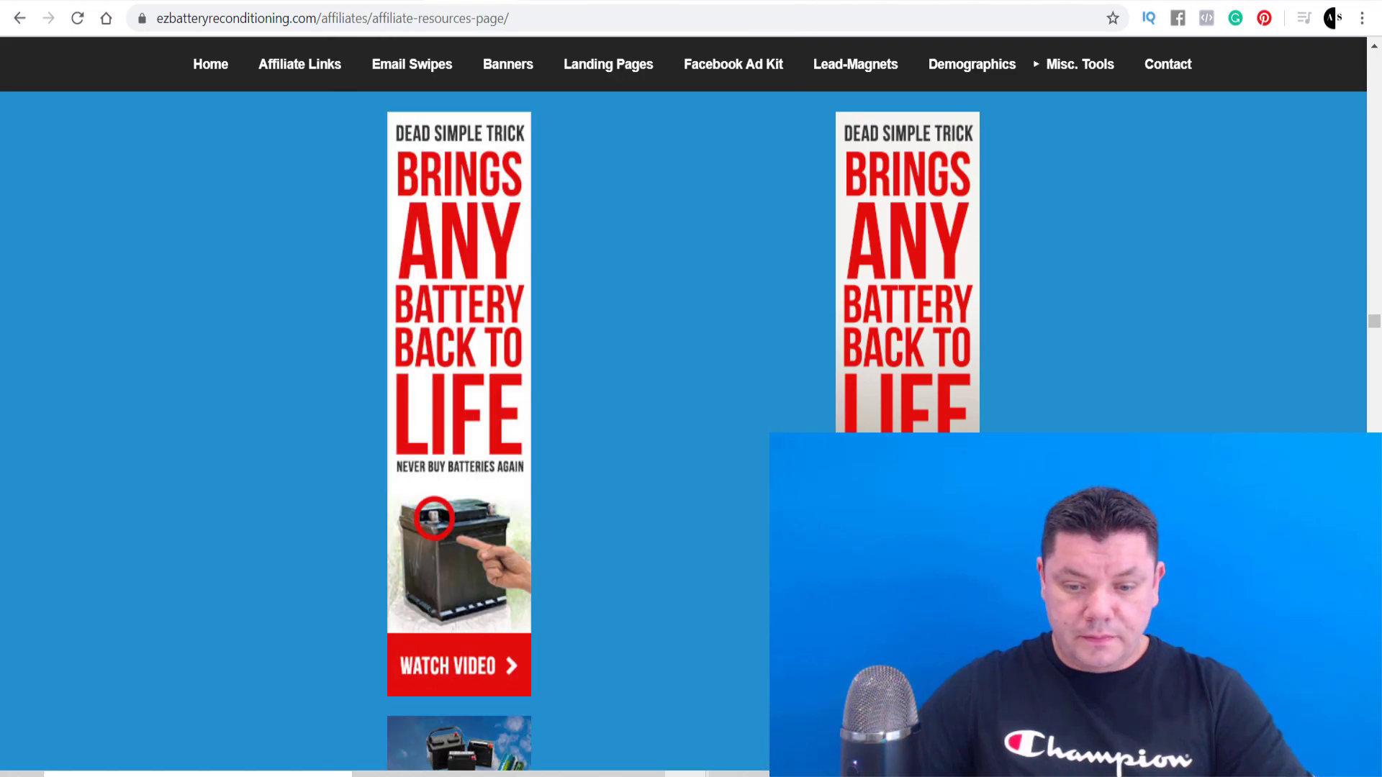
Paste the banner into the Photoshop document, align it to the canvas's left edge and scale it to about 155% width and 145% height
key(alt+Tab)
key(ctrl+v)
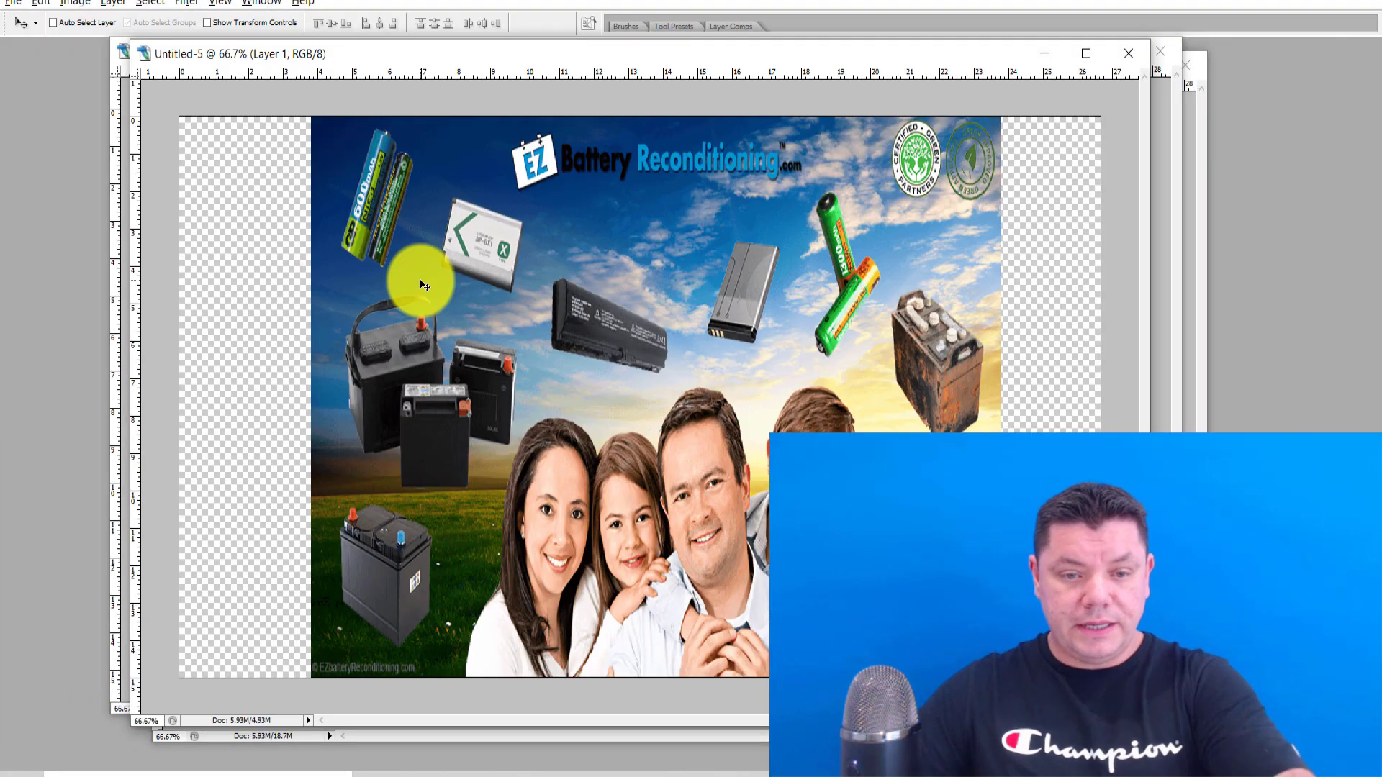
key(ctrl+v)
drag(586, 309, 252, 268)
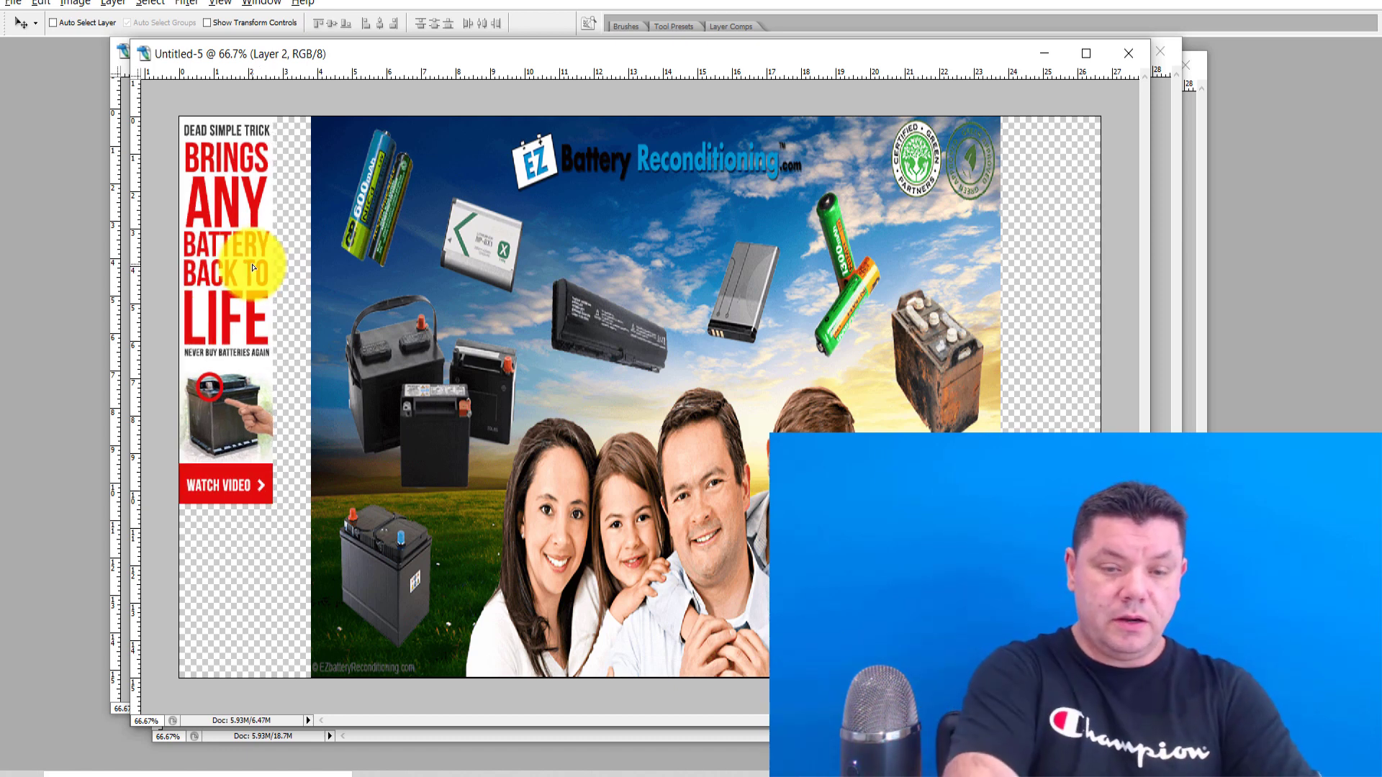
key(ctrl+t)
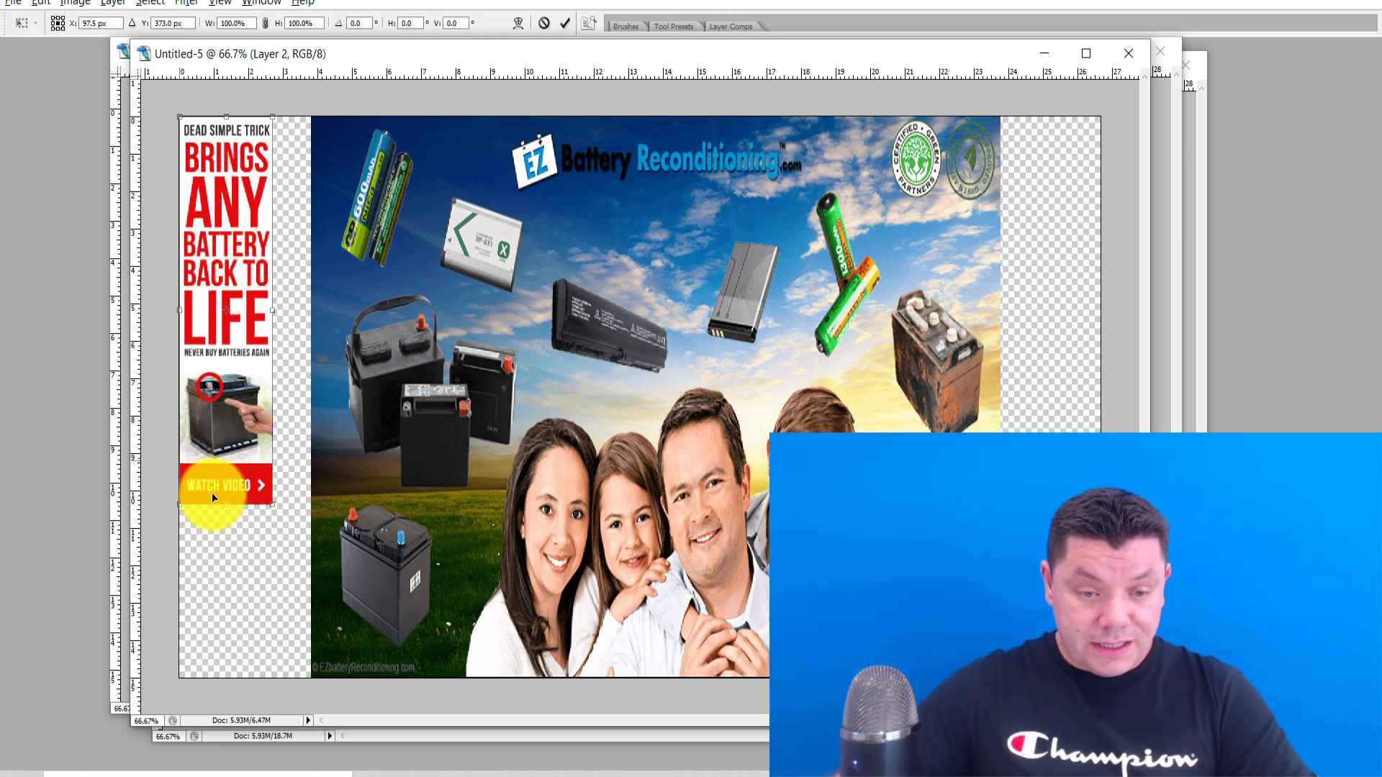
drag(273, 504, 325, 671)
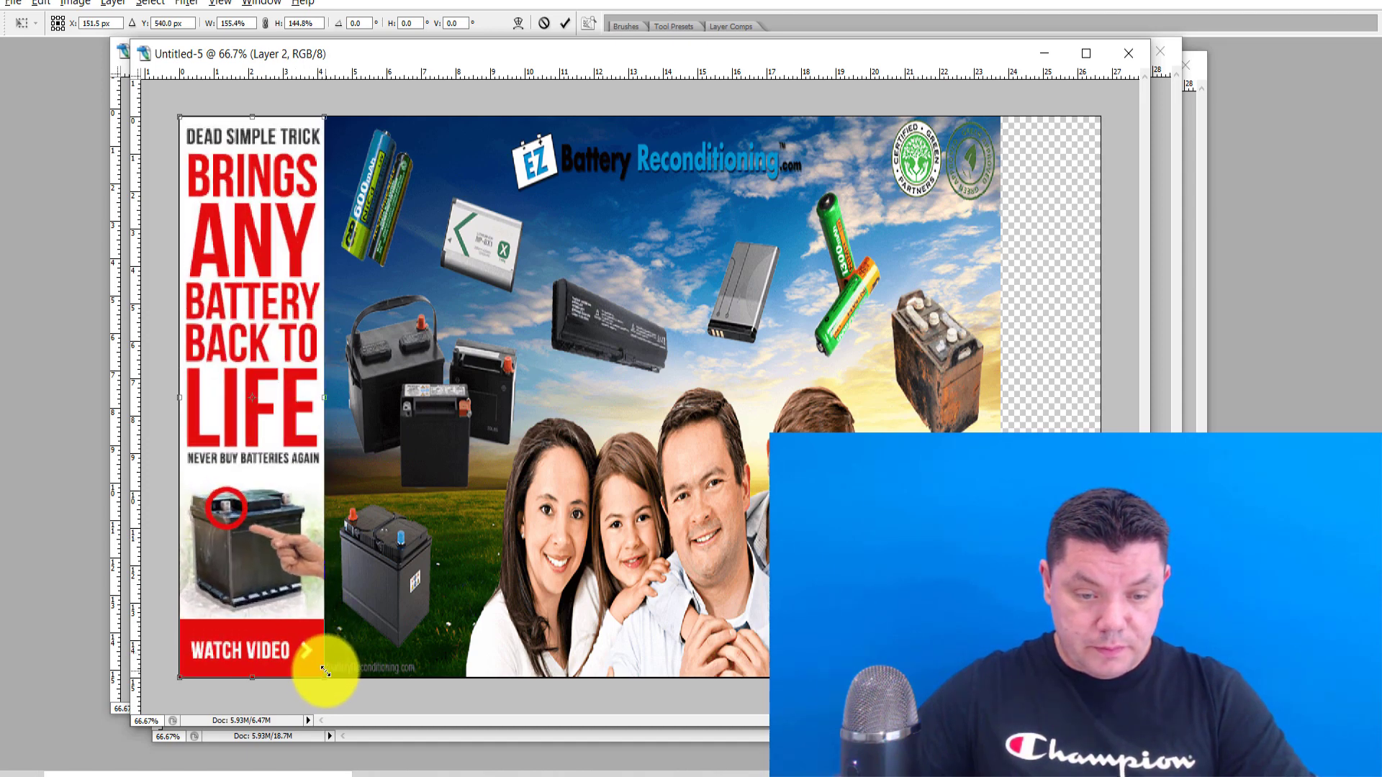
click(567, 25)
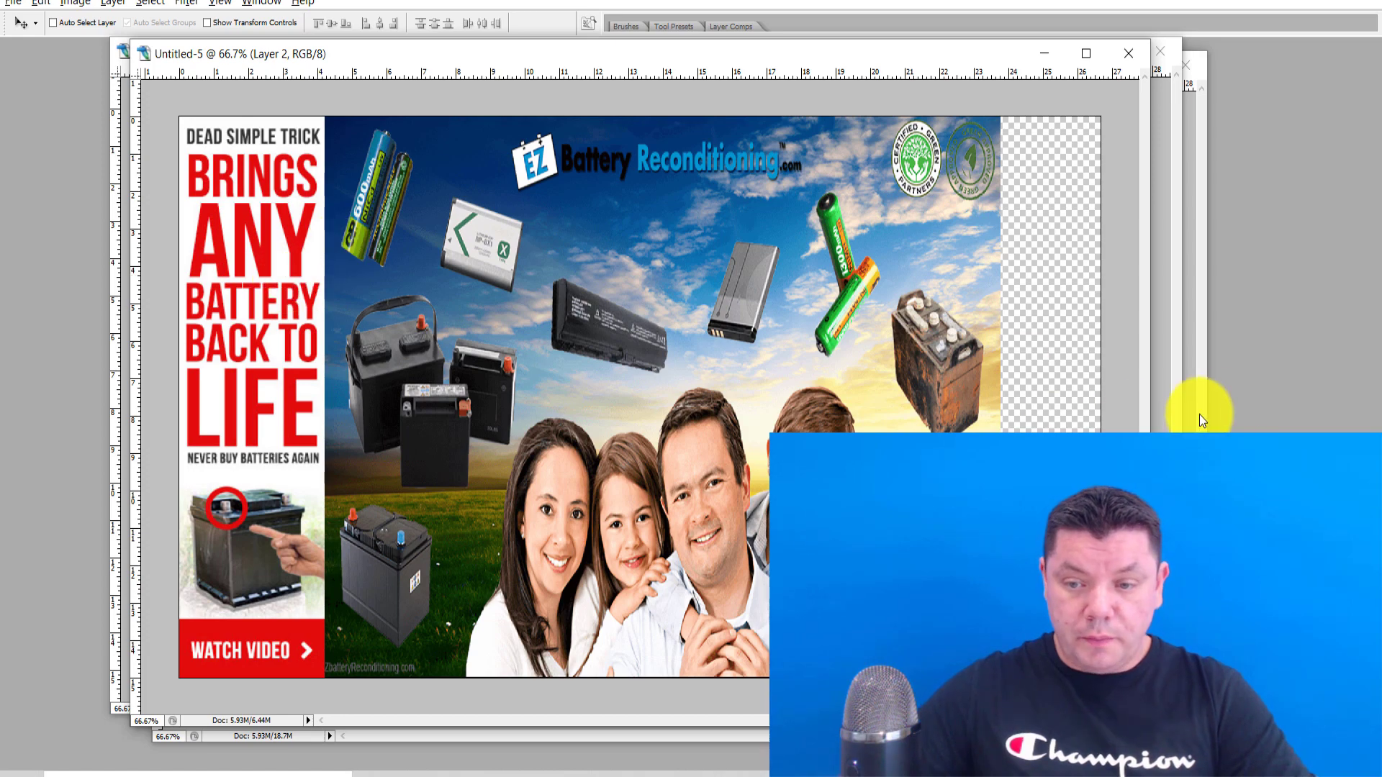
Duplicate the banner layer as Layer 2 copy and place the copy along the canvas's right edge
key(Tab)
right_click(1278, 423)
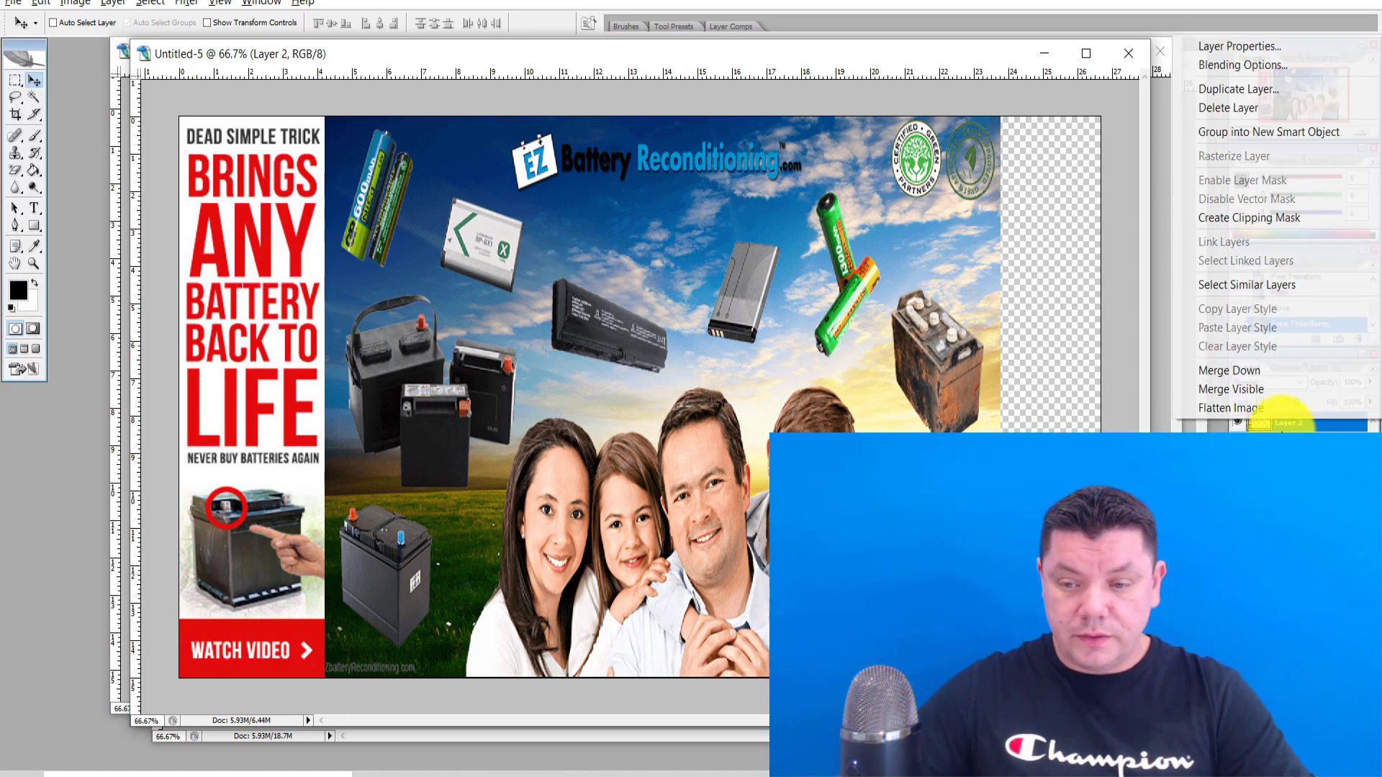
click(1238, 89)
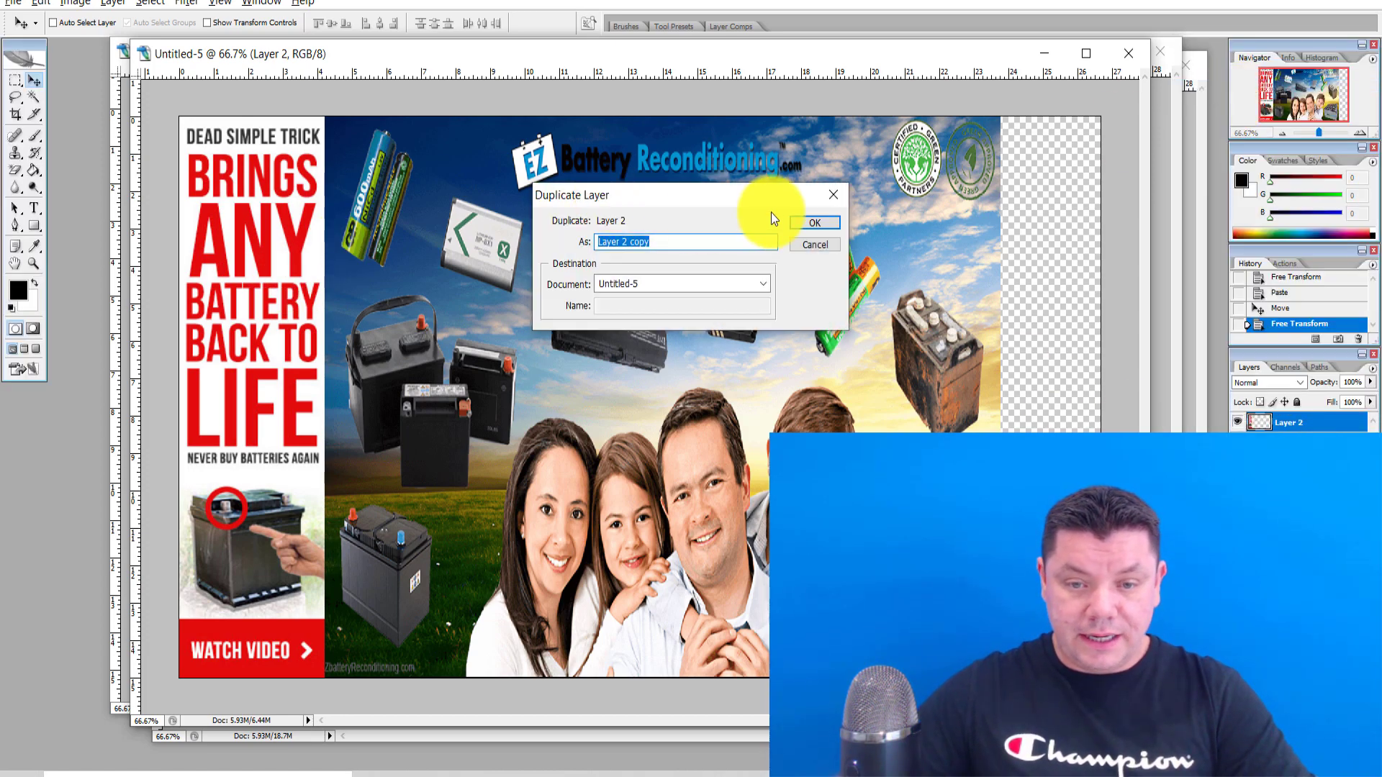
click(812, 224)
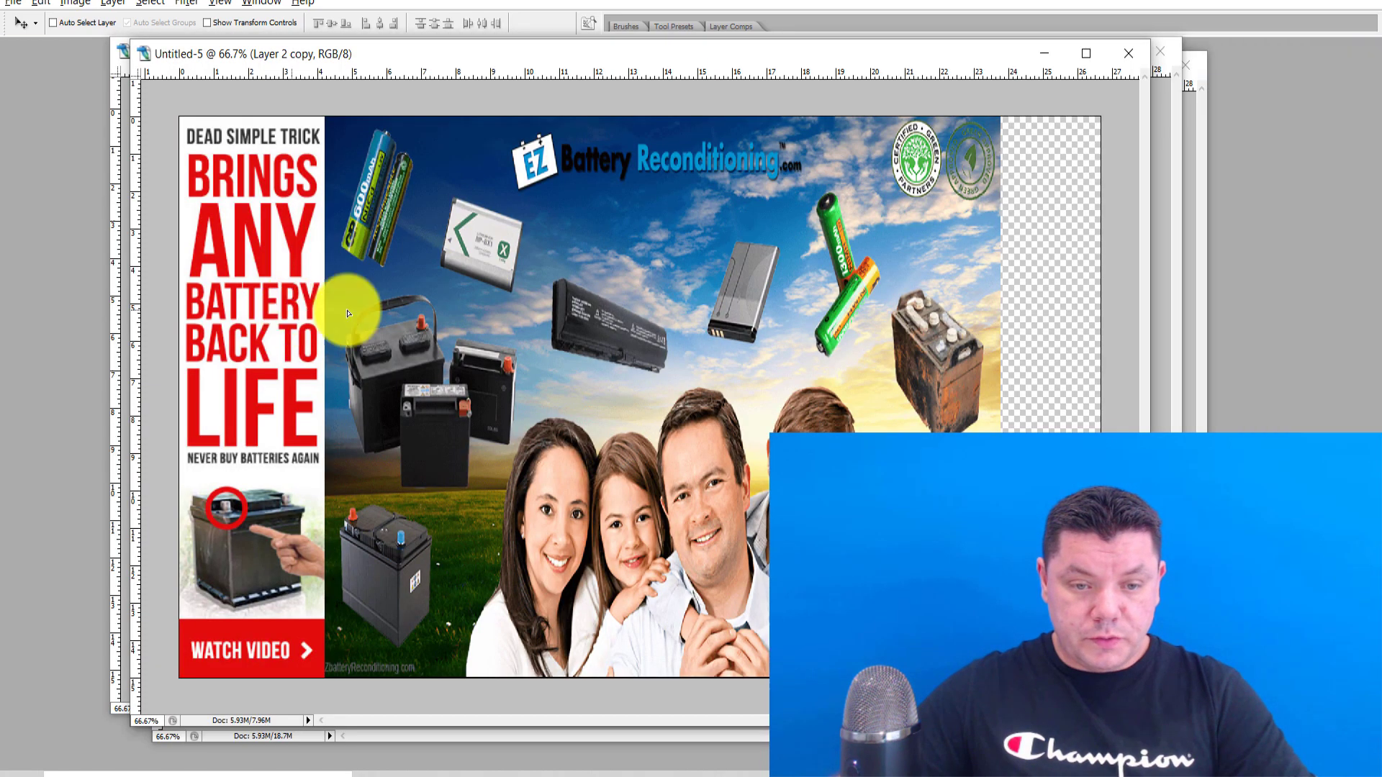
drag(348, 313, 1068, 314)
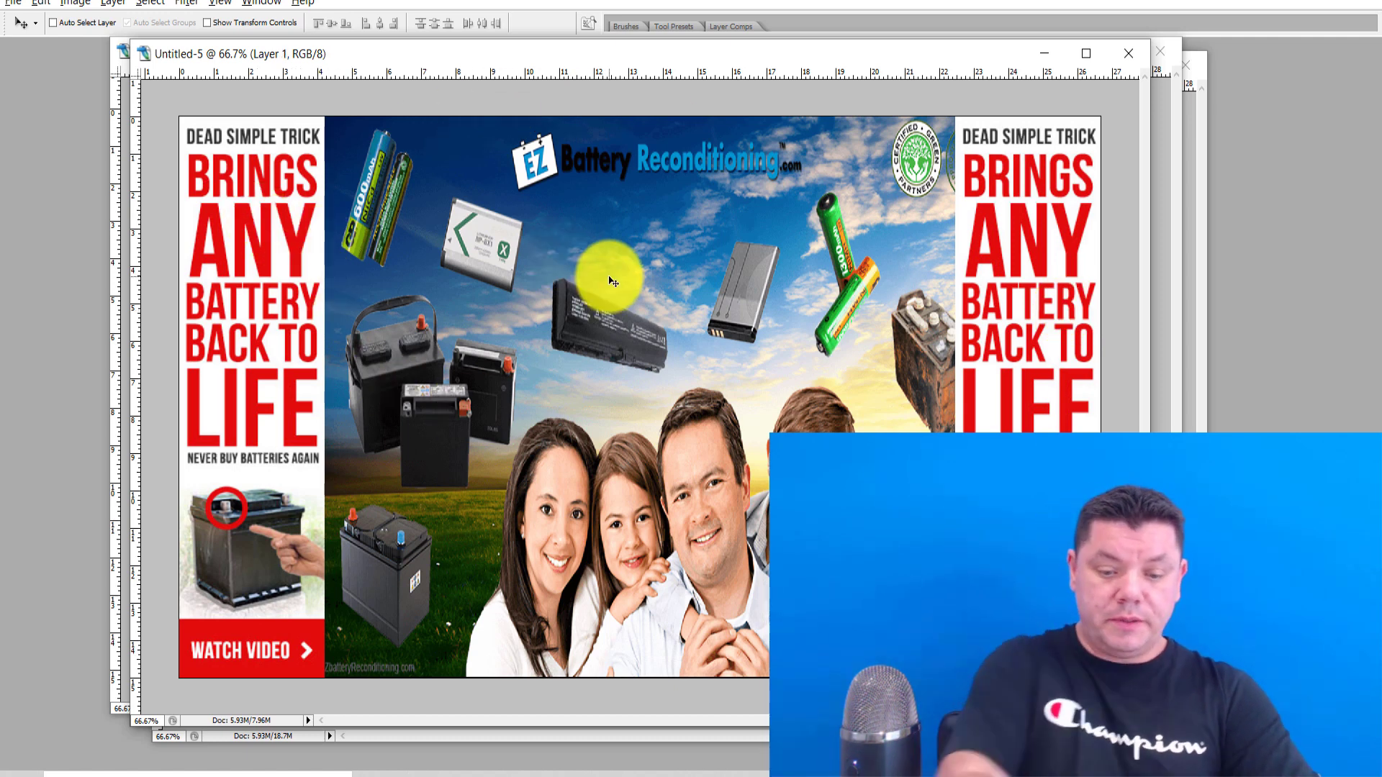
Narrow the central battery image to about 91% width so it fits between the two banners
key(ctrl+t)
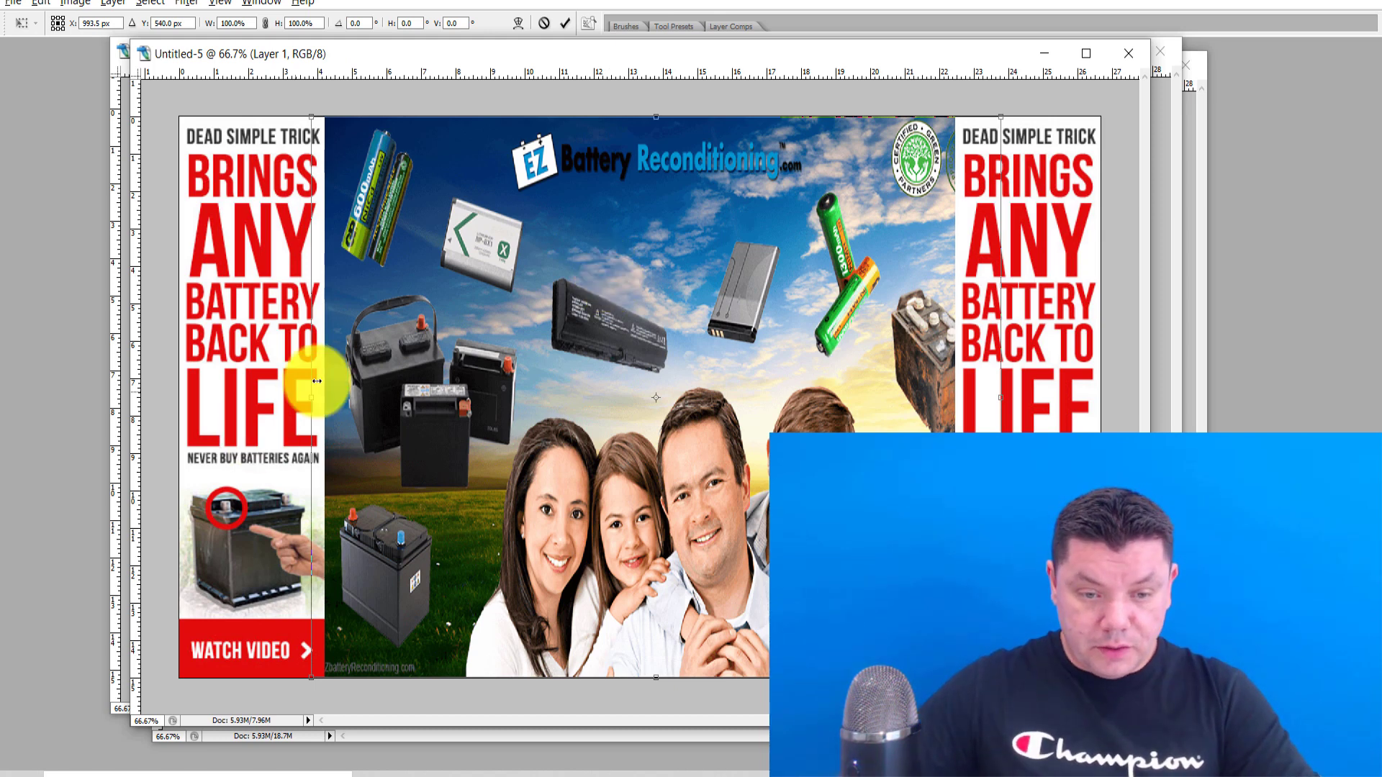
drag(311, 397, 327, 398)
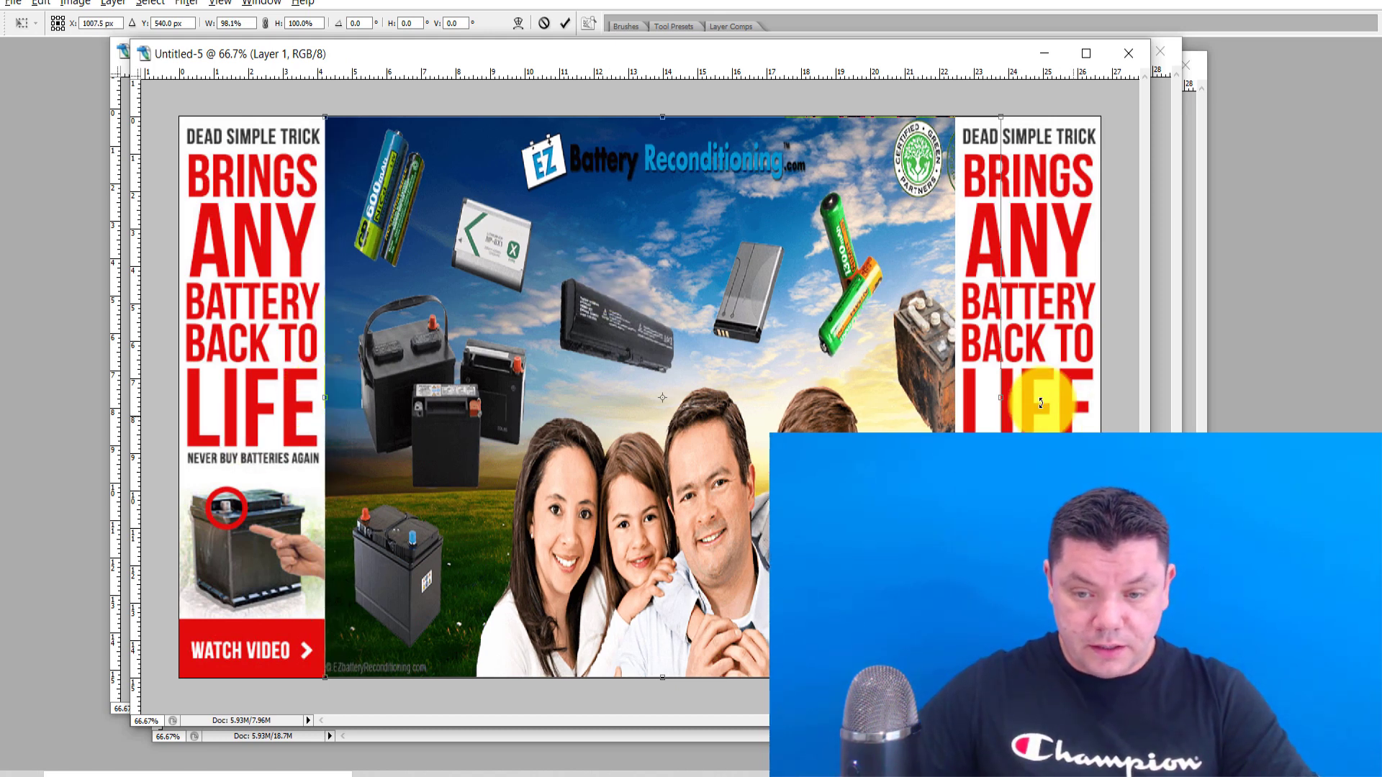
drag(1000, 399, 955, 400)
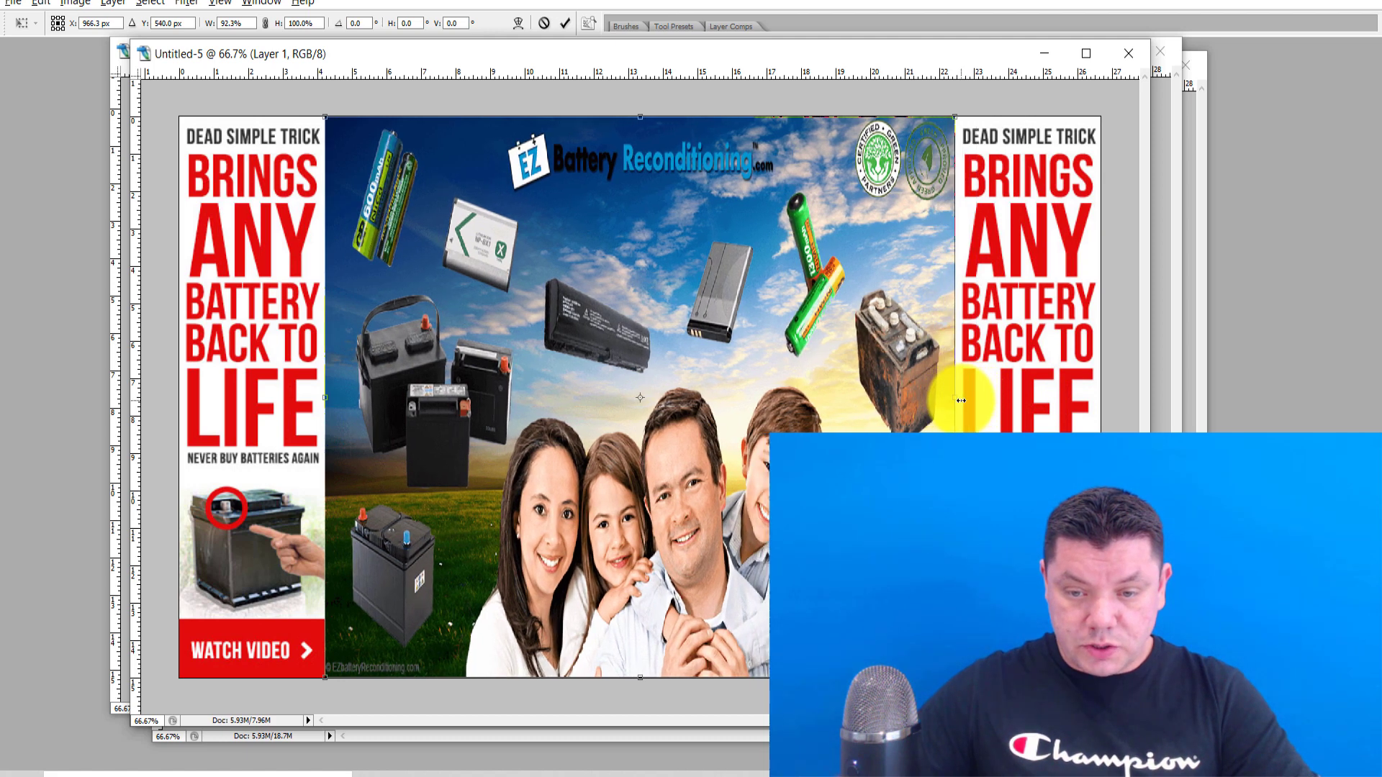
click(499, 288)
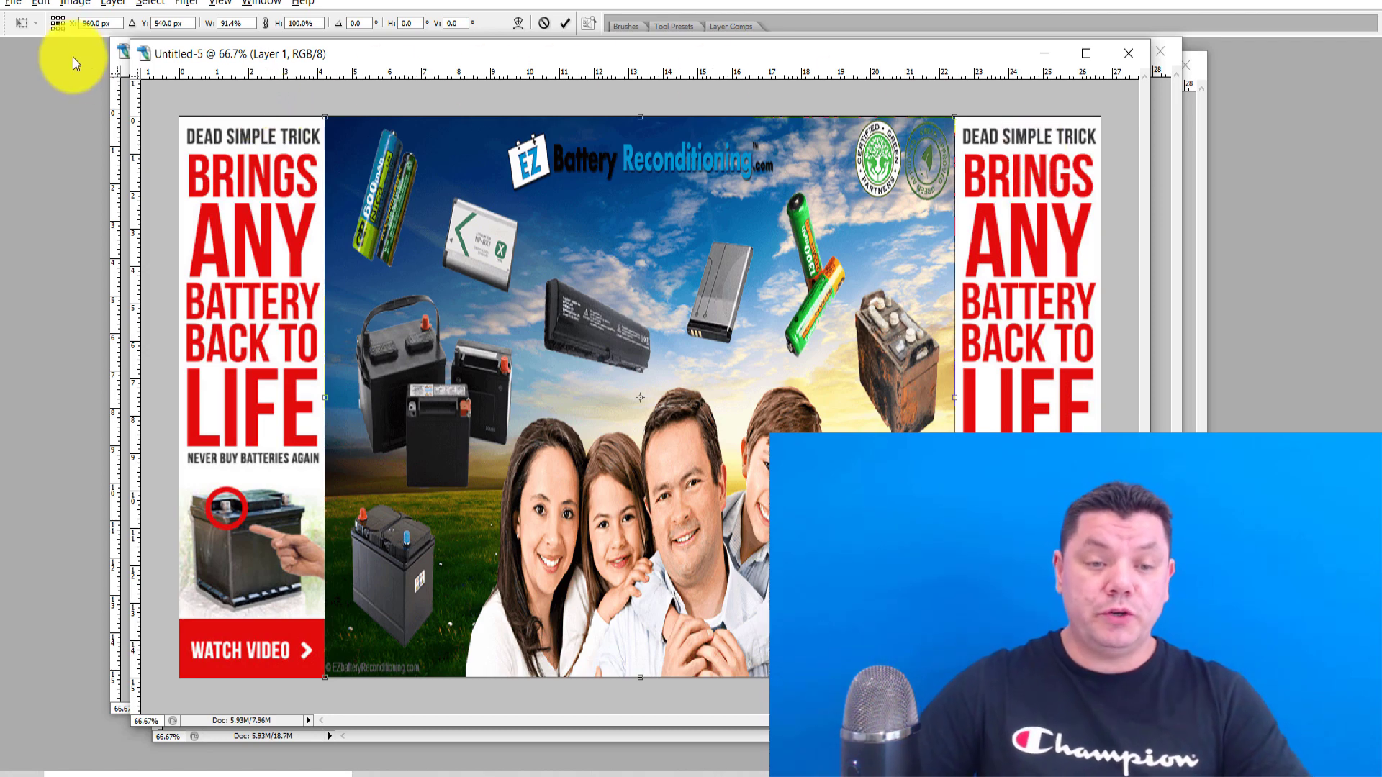
key(Tab)
click(16, 5)
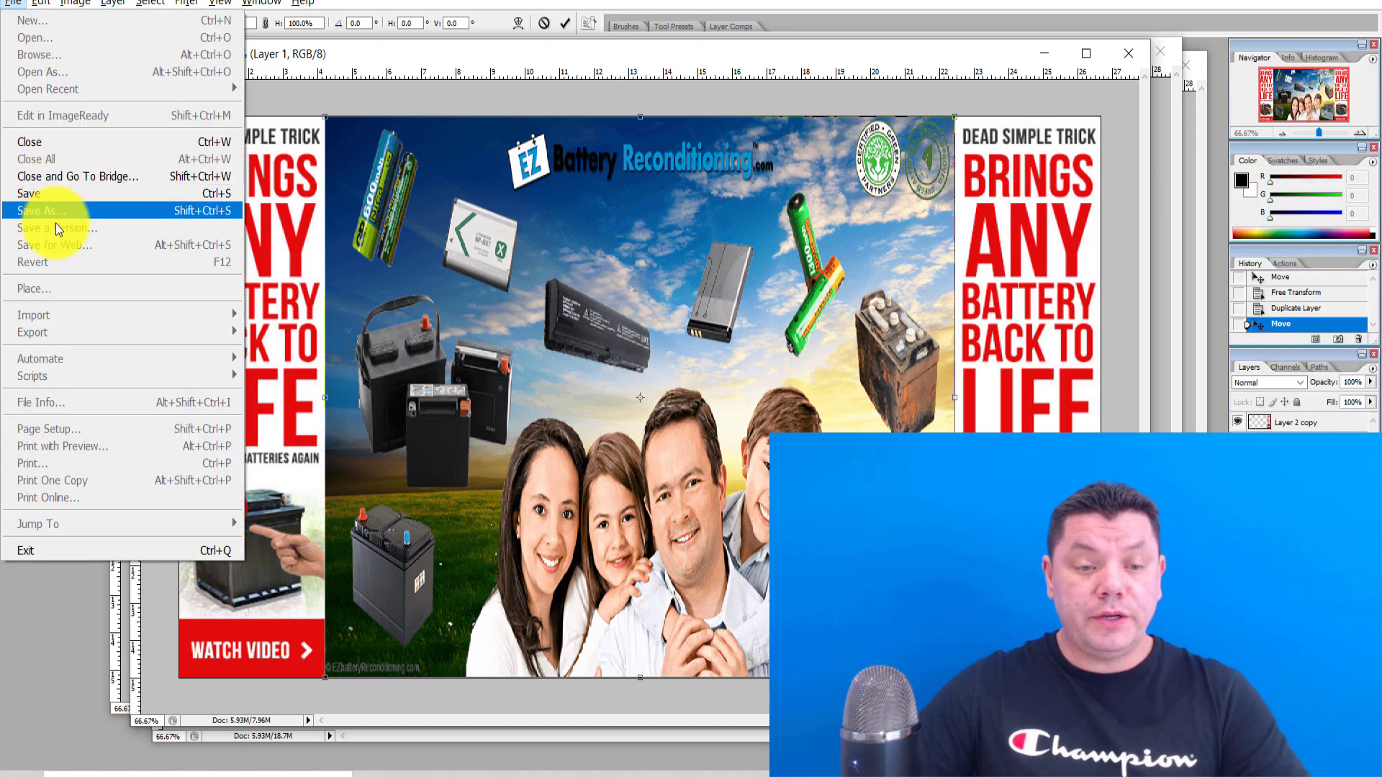
click(60, 210)
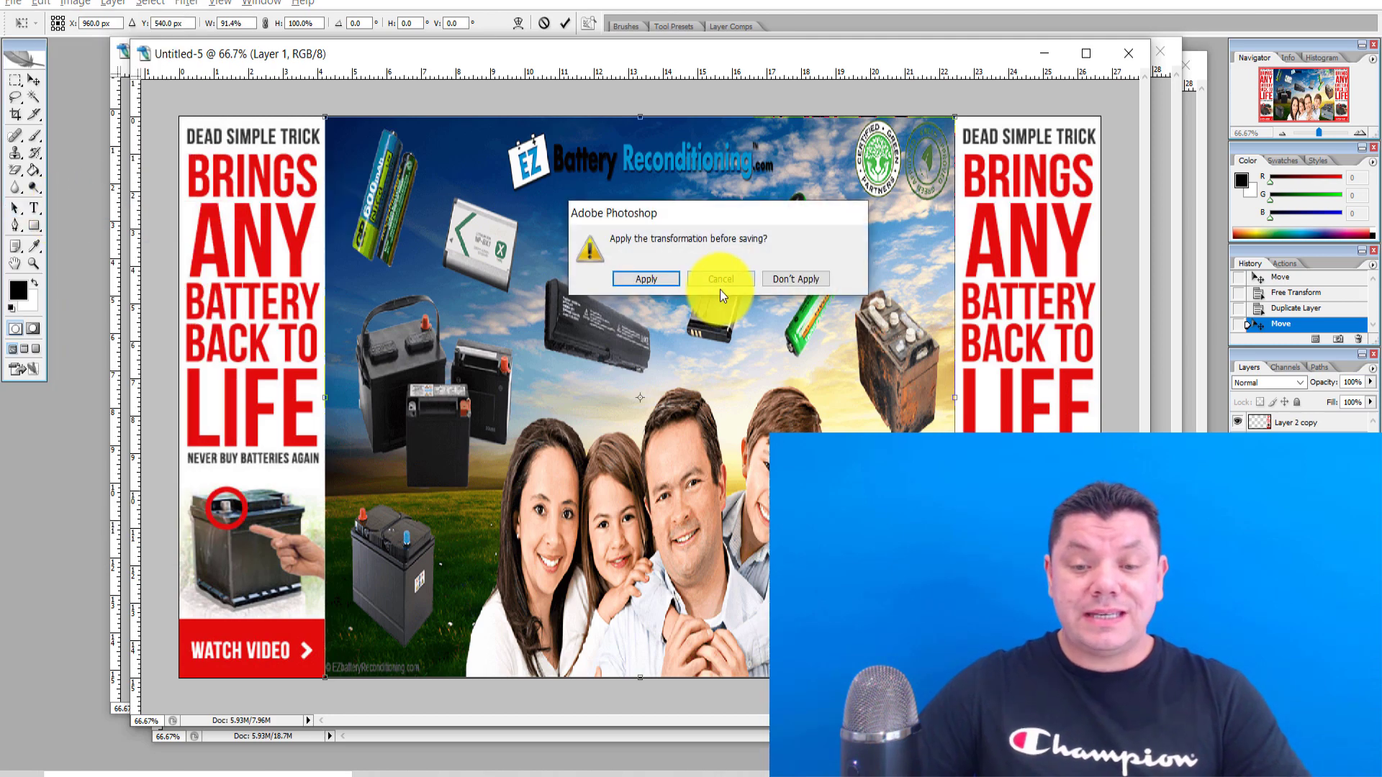
click(735, 277)
key(Tab)
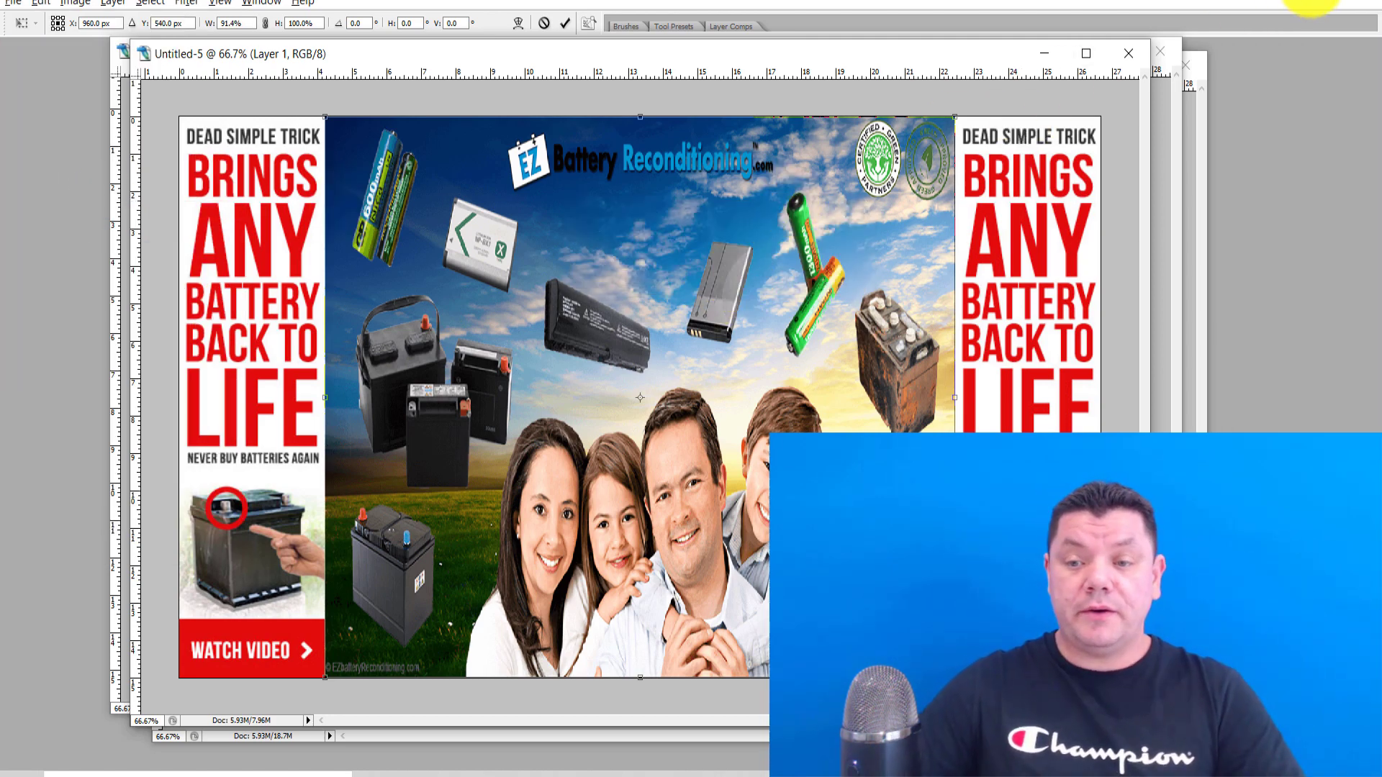
Switch to the 1920 x 1080 px Canva design and select its left banner and central battery image to inspect the layout
click(1302, 1)
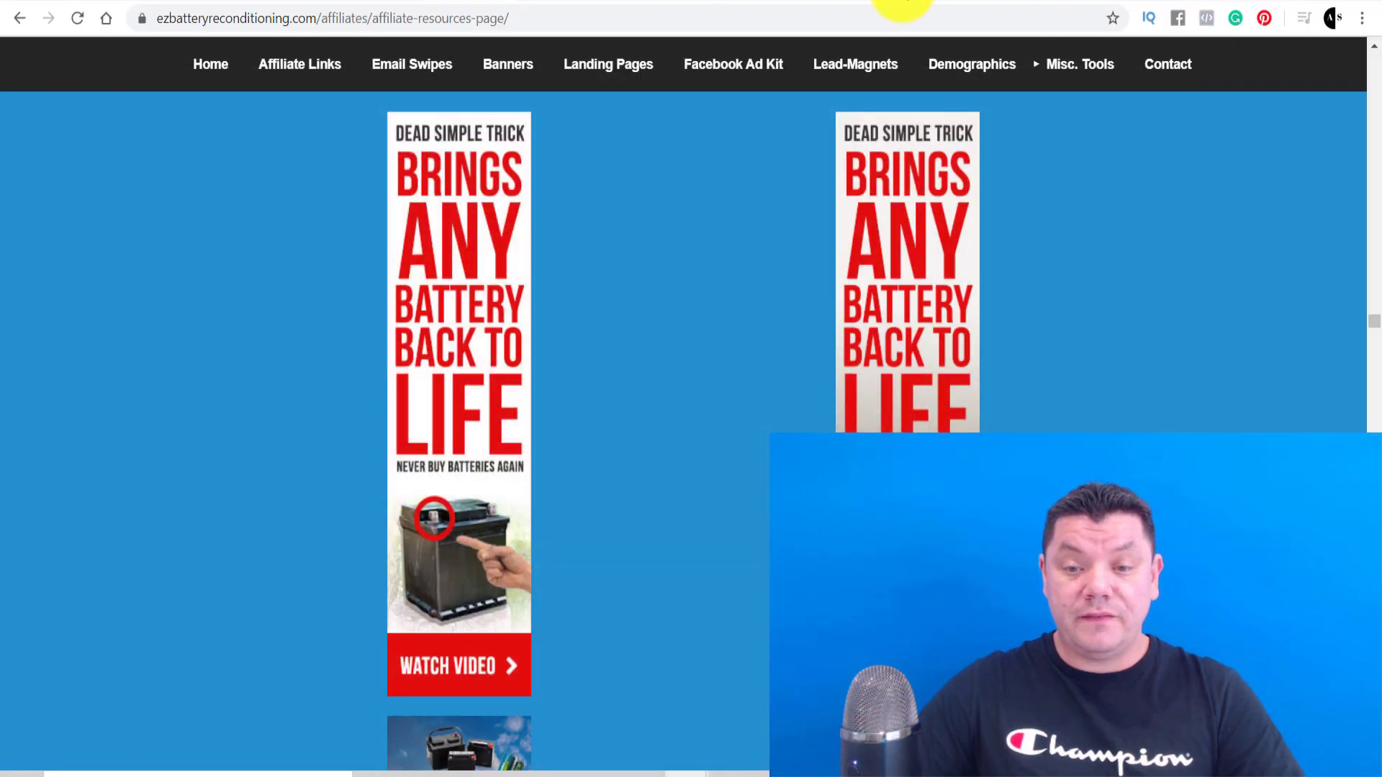
click(902, 4)
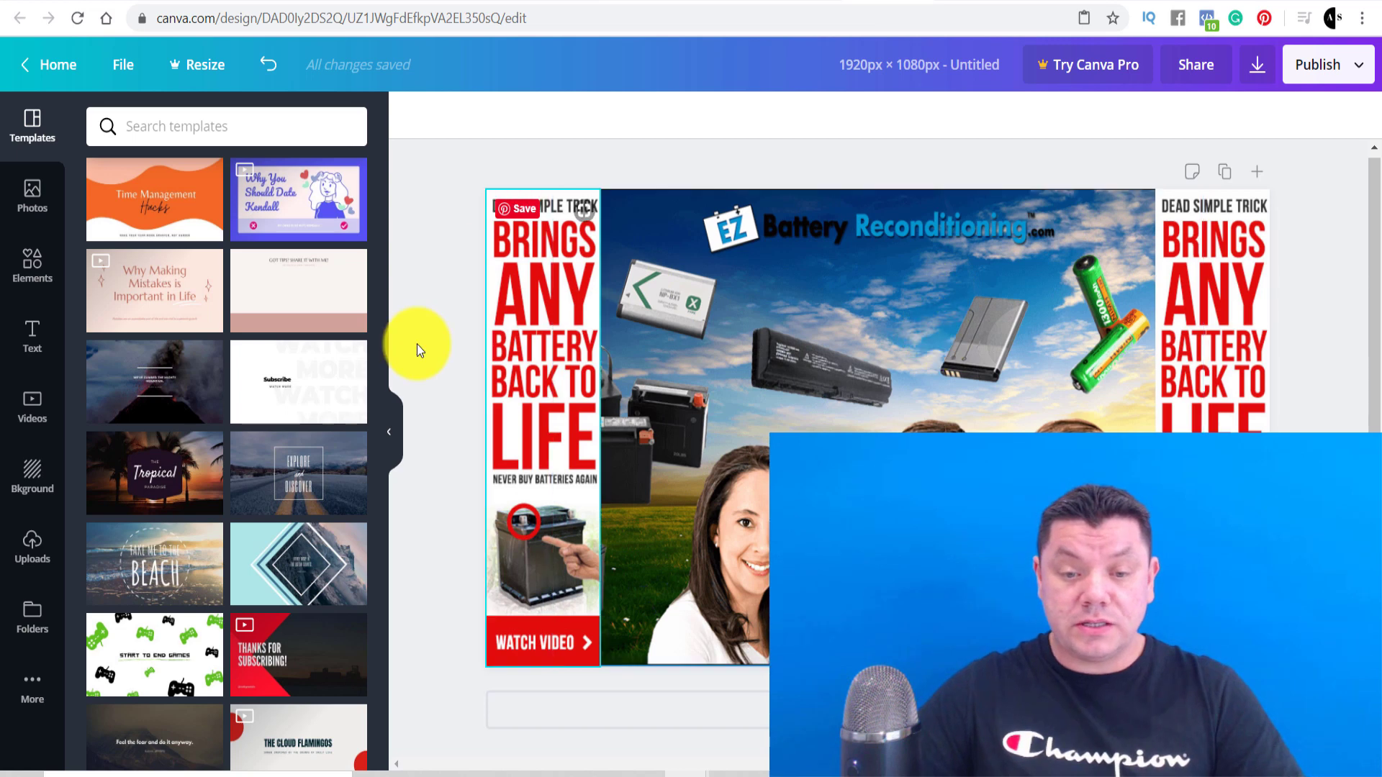
click(543, 361)
drag(653, 378, 524, 395)
click(822, 364)
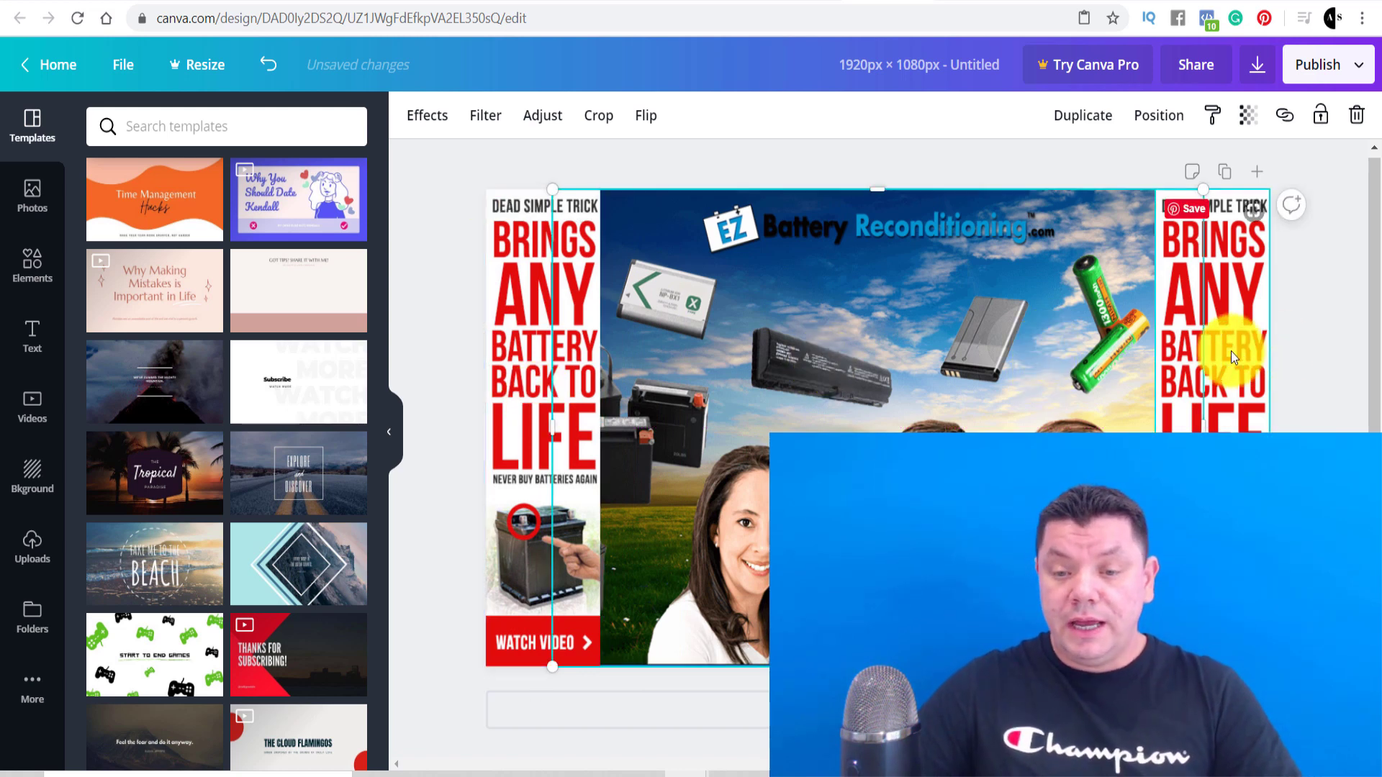
Check the publishing options for the 1920 x 1080 px design, then close them and deselect the artwork
click(1360, 66)
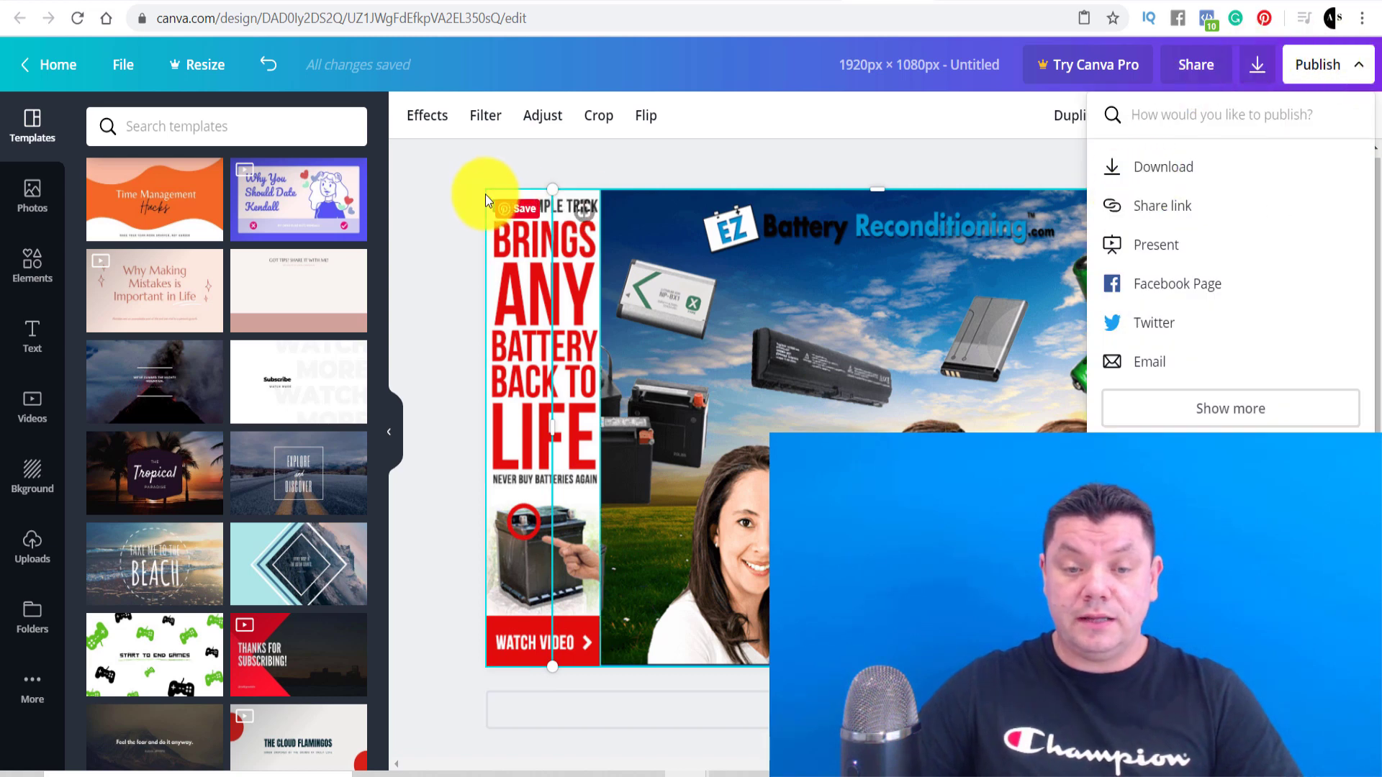
click(431, 180)
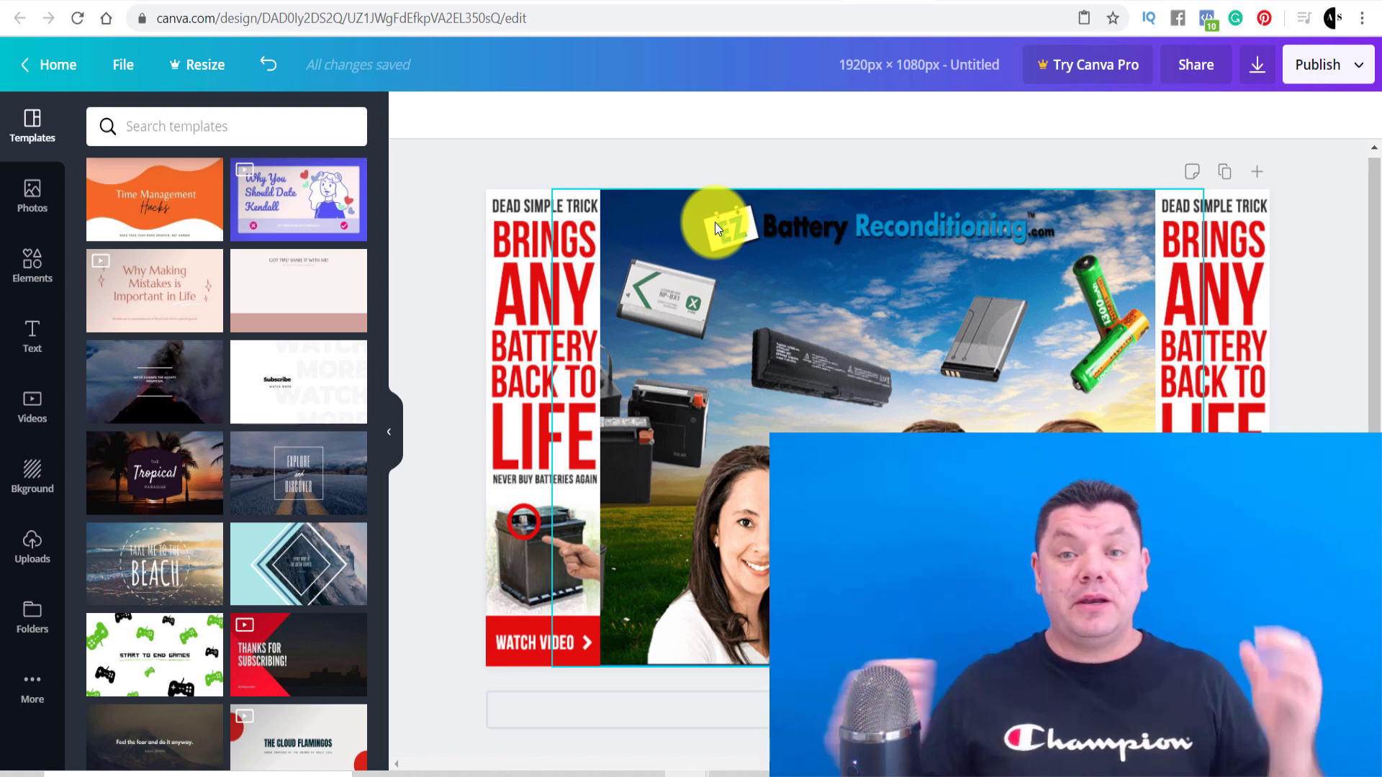
click(787, 141)
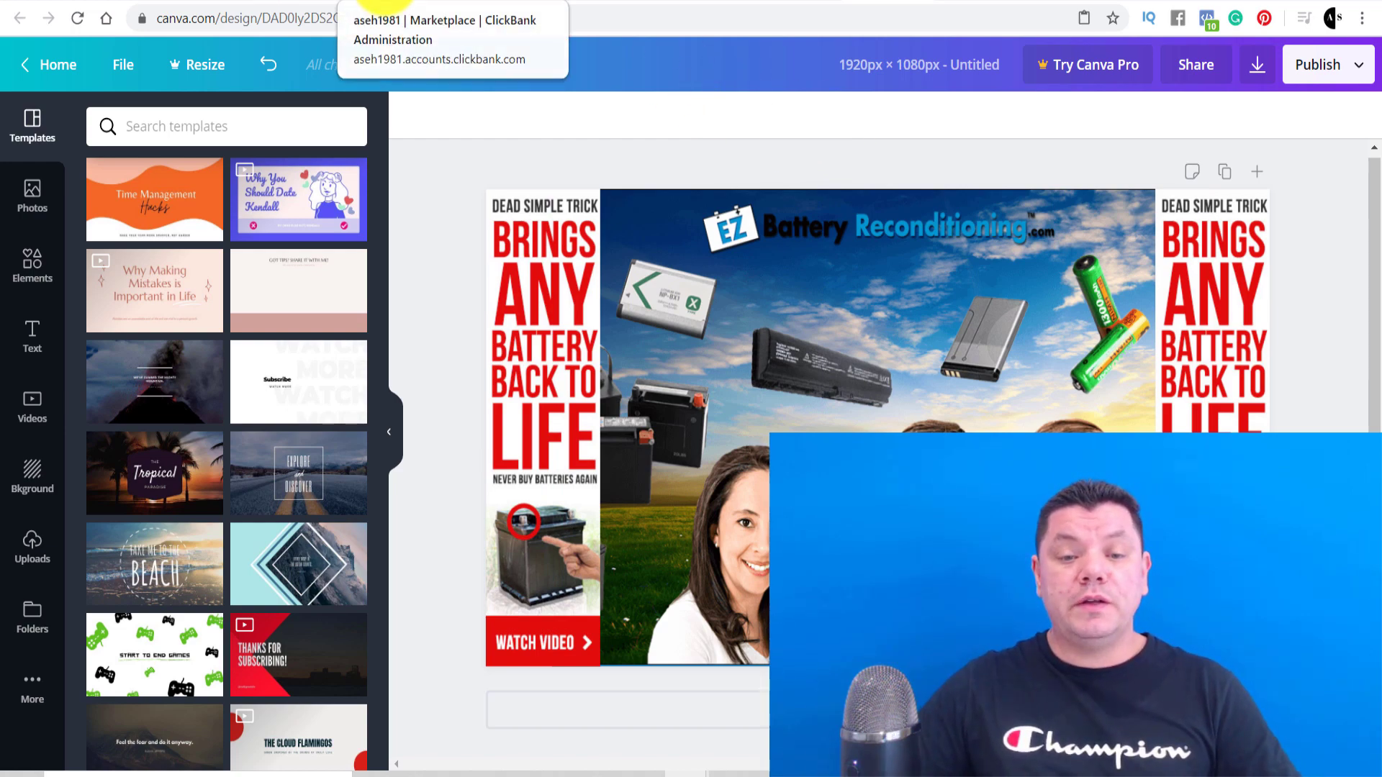
Switch to the EZ Battery Reconditioning affiliate resources page and go to its section of 12 pre-sell page video ads
click(374, 2)
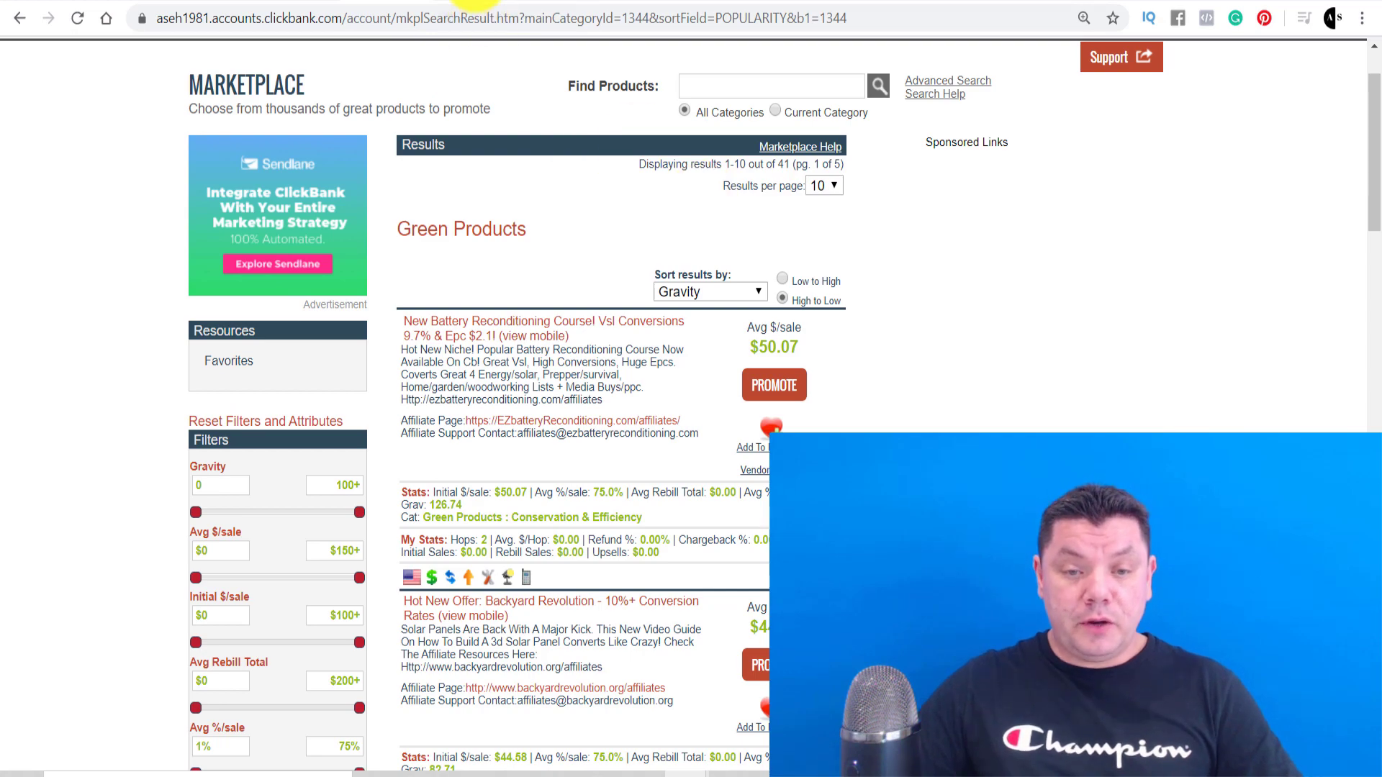
click(469, 1)
scroll(1370, 325, up, 5)
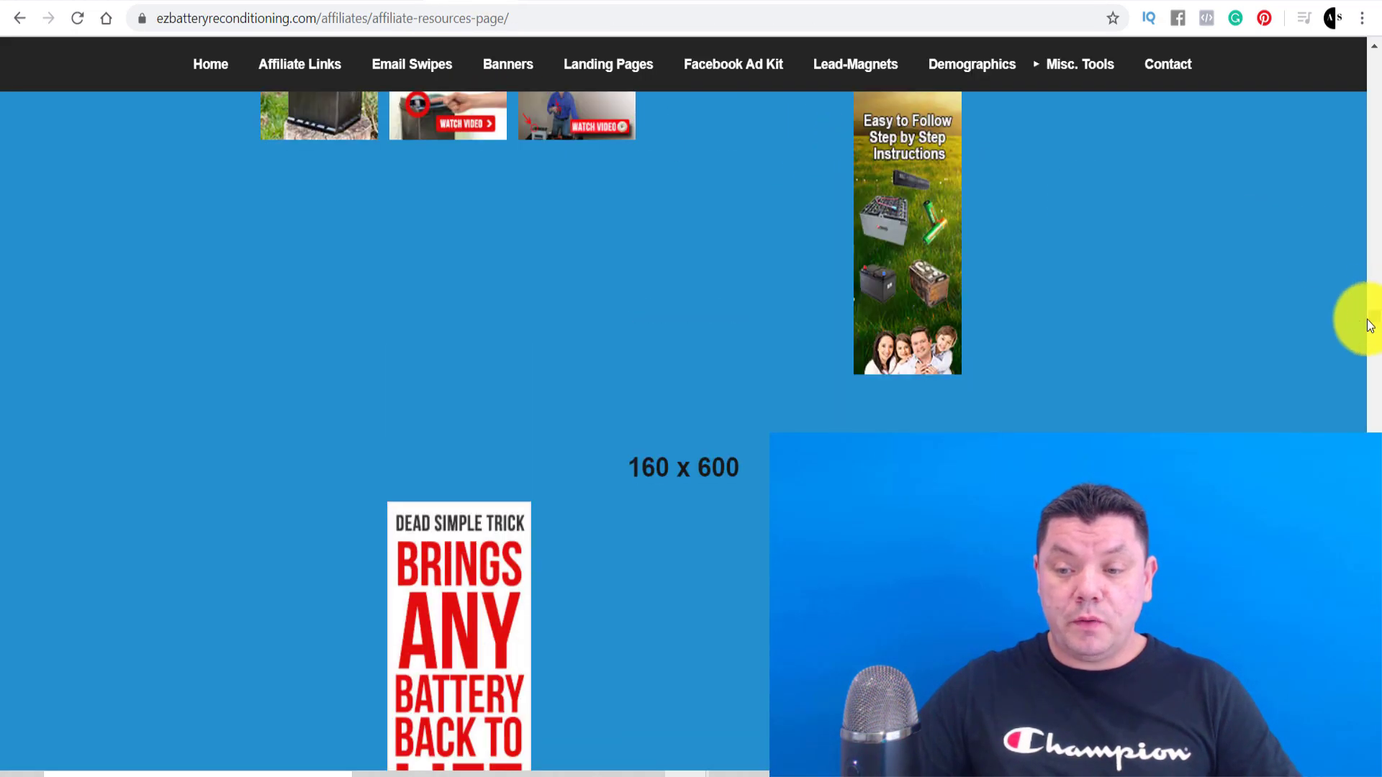
drag(1375, 326, 1370, 13)
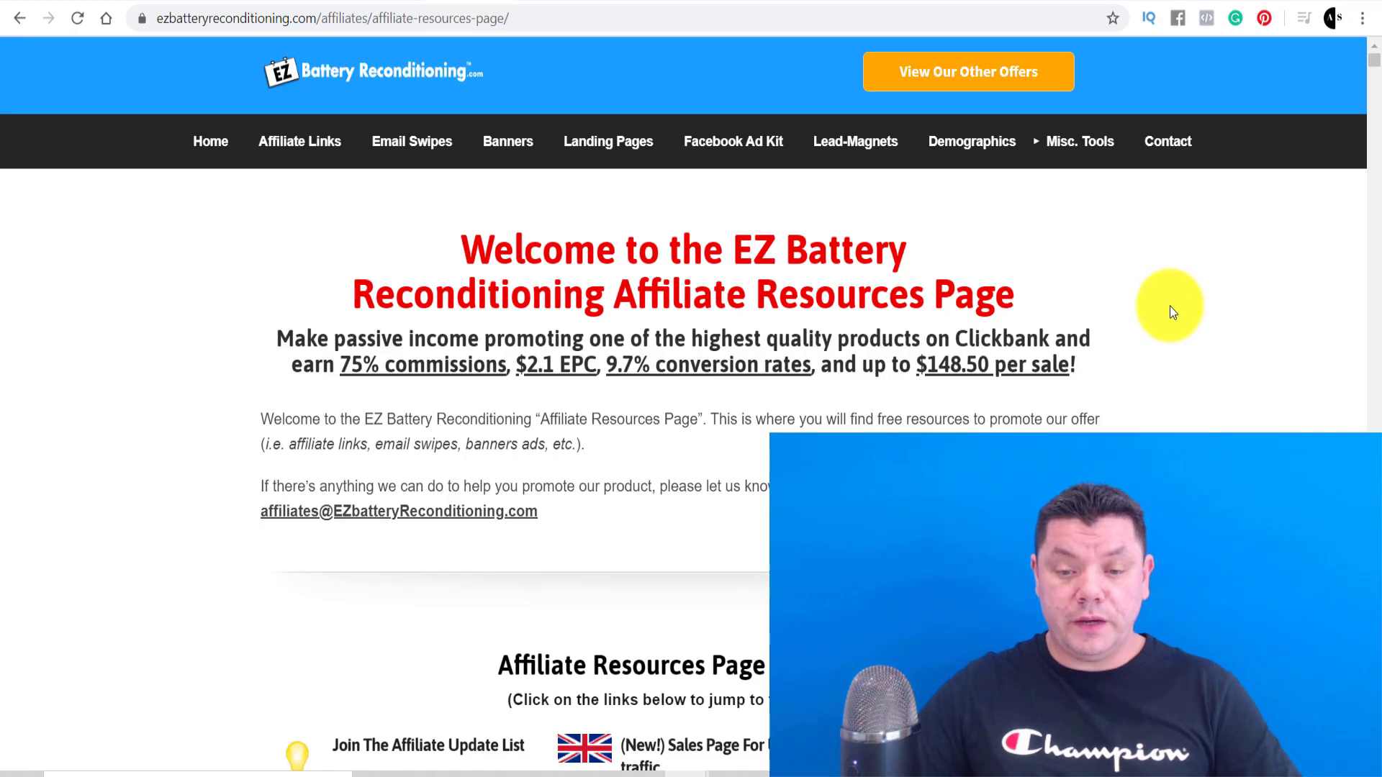
scroll(1170, 308, down, 8)
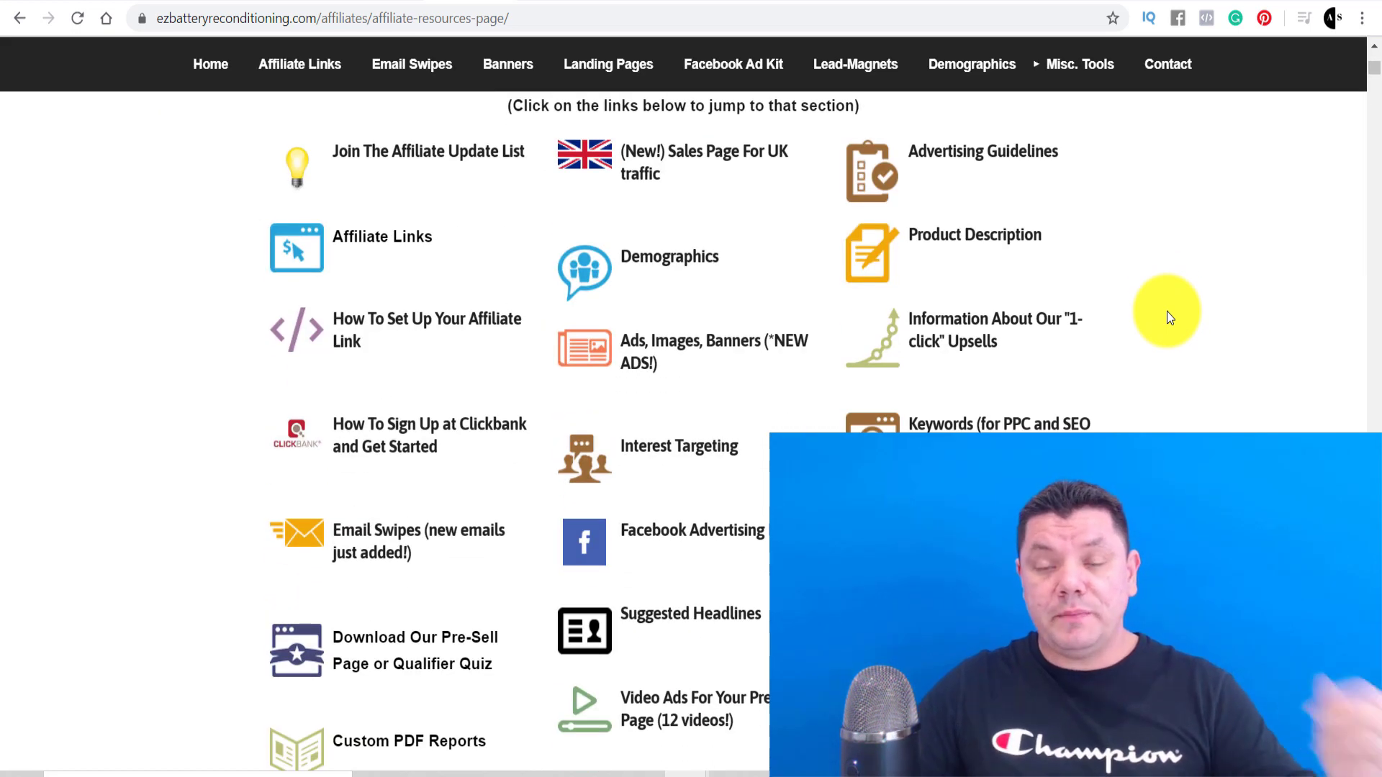
scroll(1129, 390, down, 1)
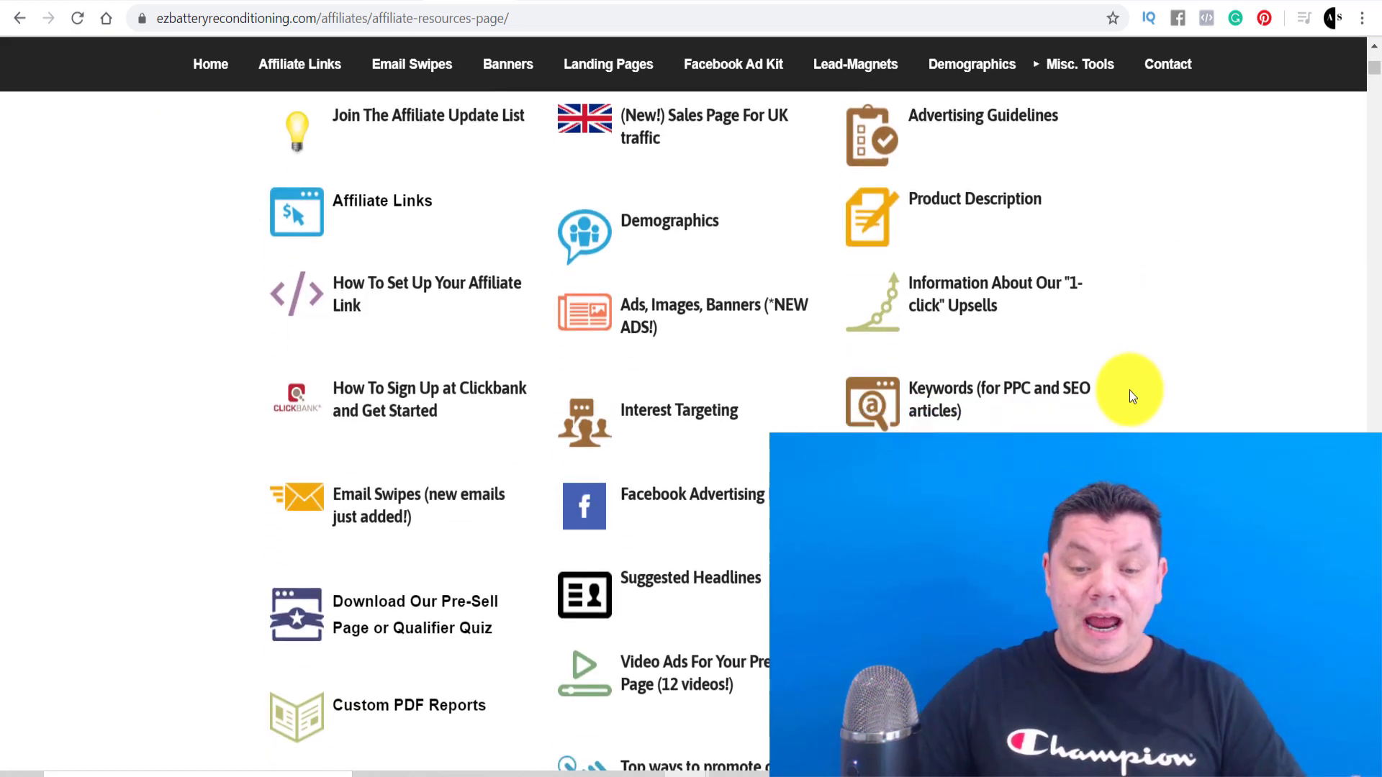
scroll(1130, 390, down, 1)
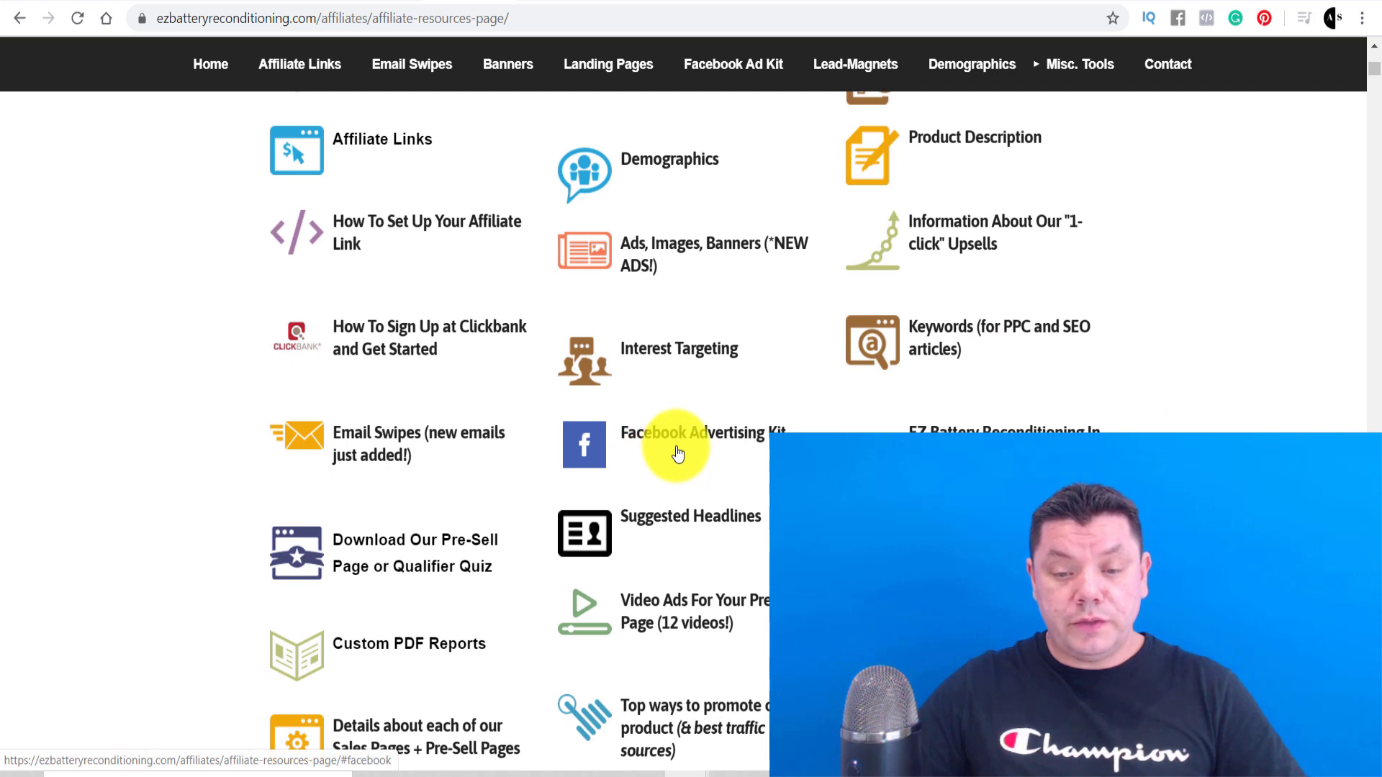
scroll(677, 453, down, 1)
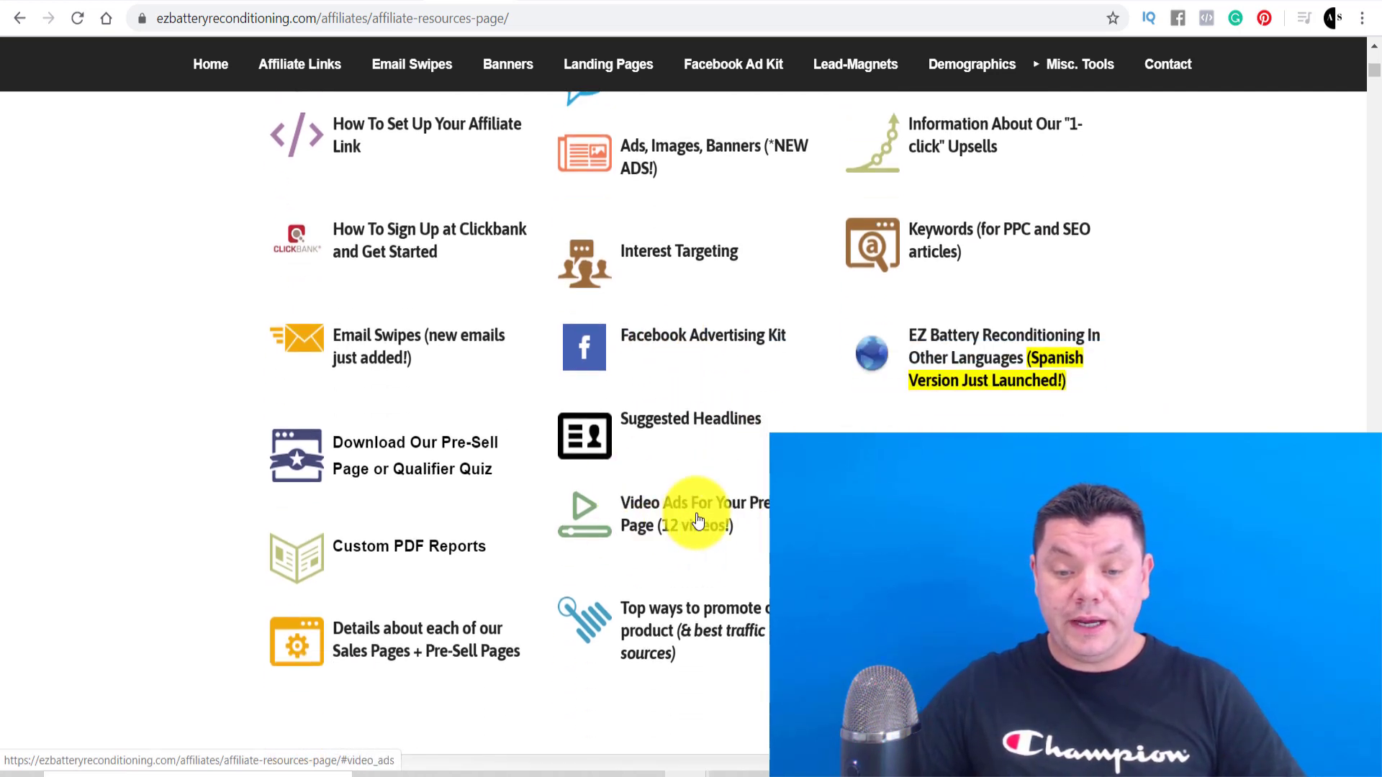
click(666, 504)
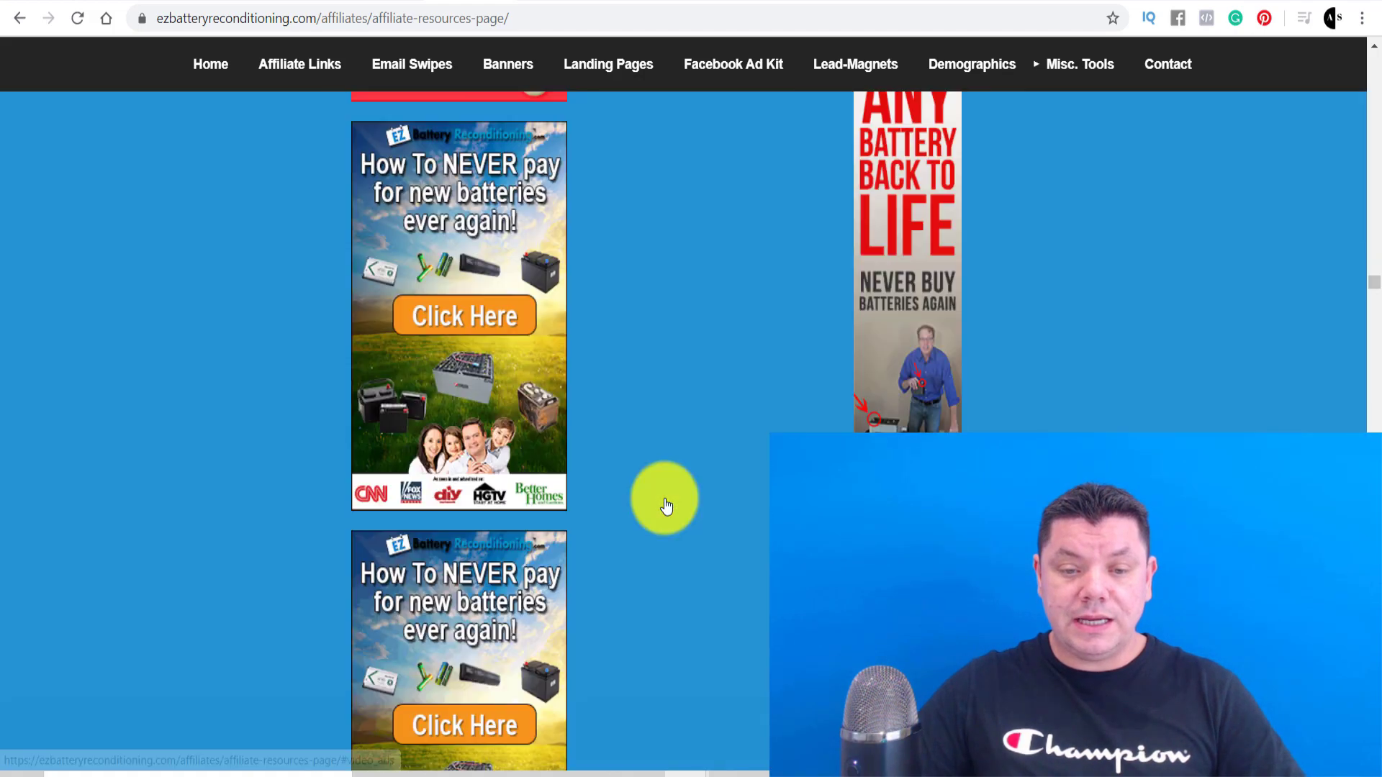
Examine the eight on-screen presenter pre-sell videos, including their embed codes and download versions
scroll(541, 361, down, 8)
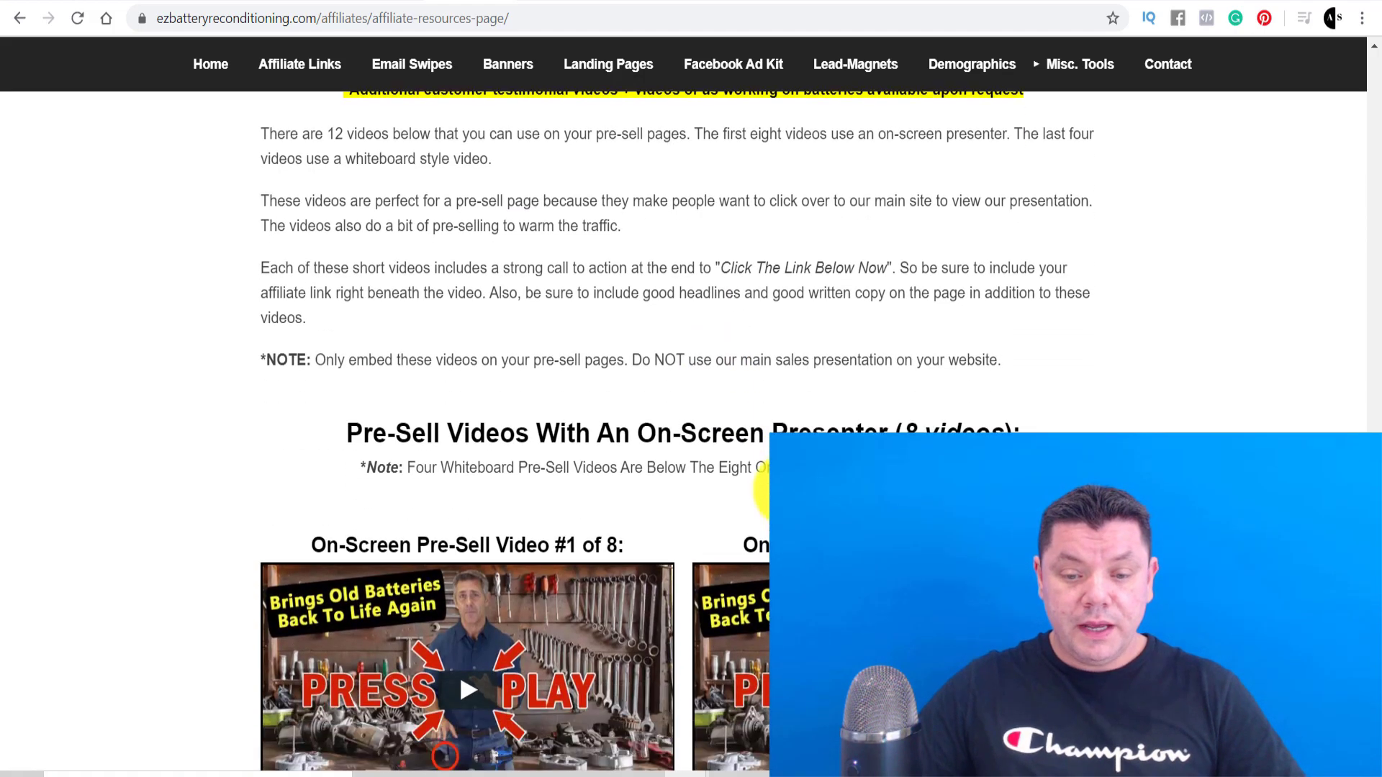
scroll(542, 362, up, 2)
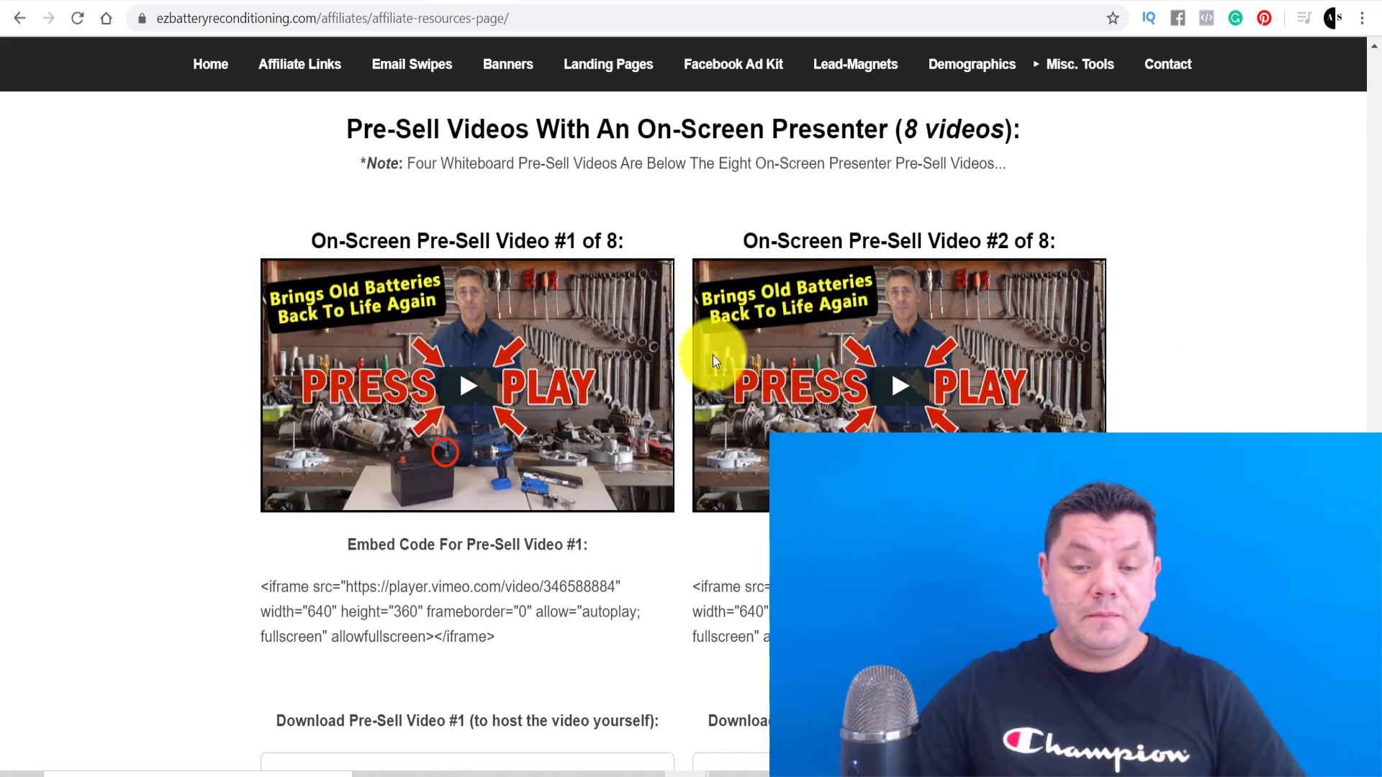
scroll(586, 412, down, 5)
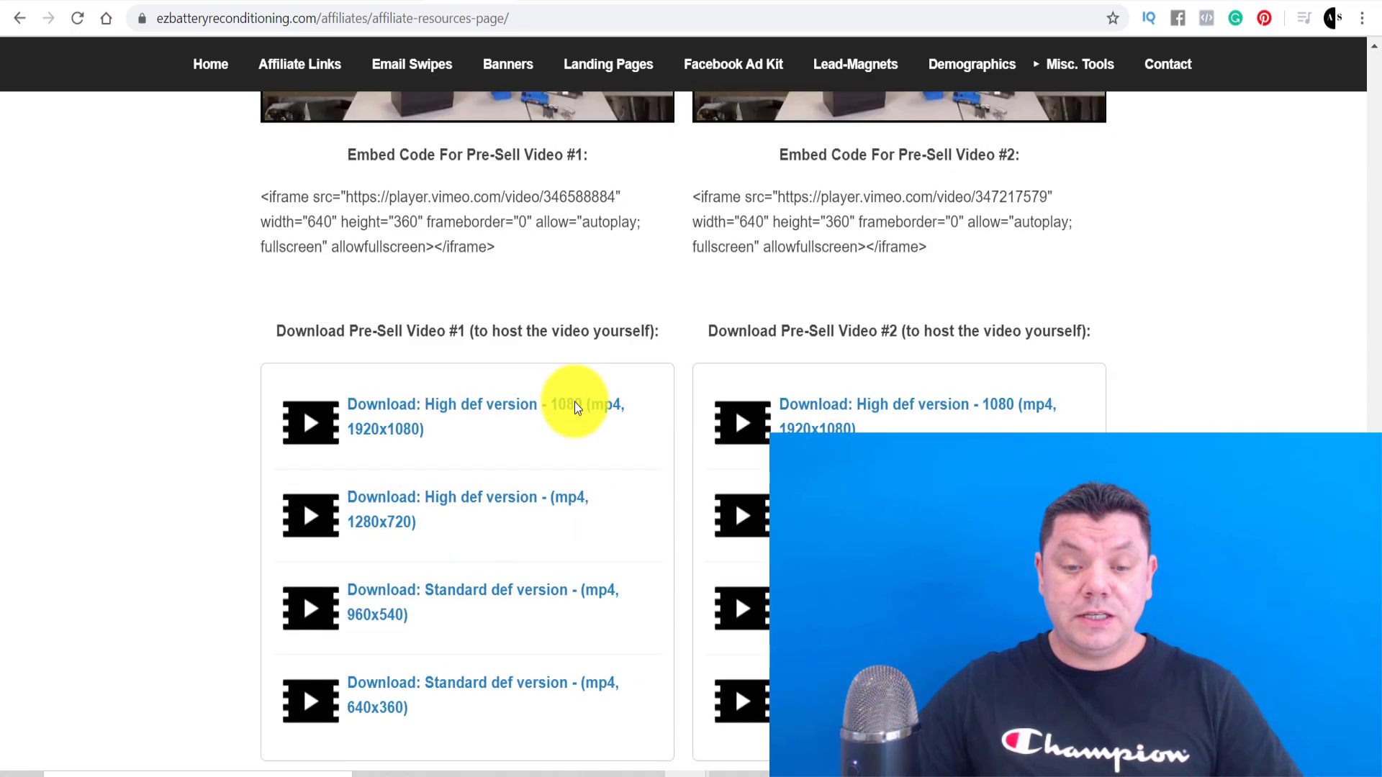
scroll(574, 407, up, 4)
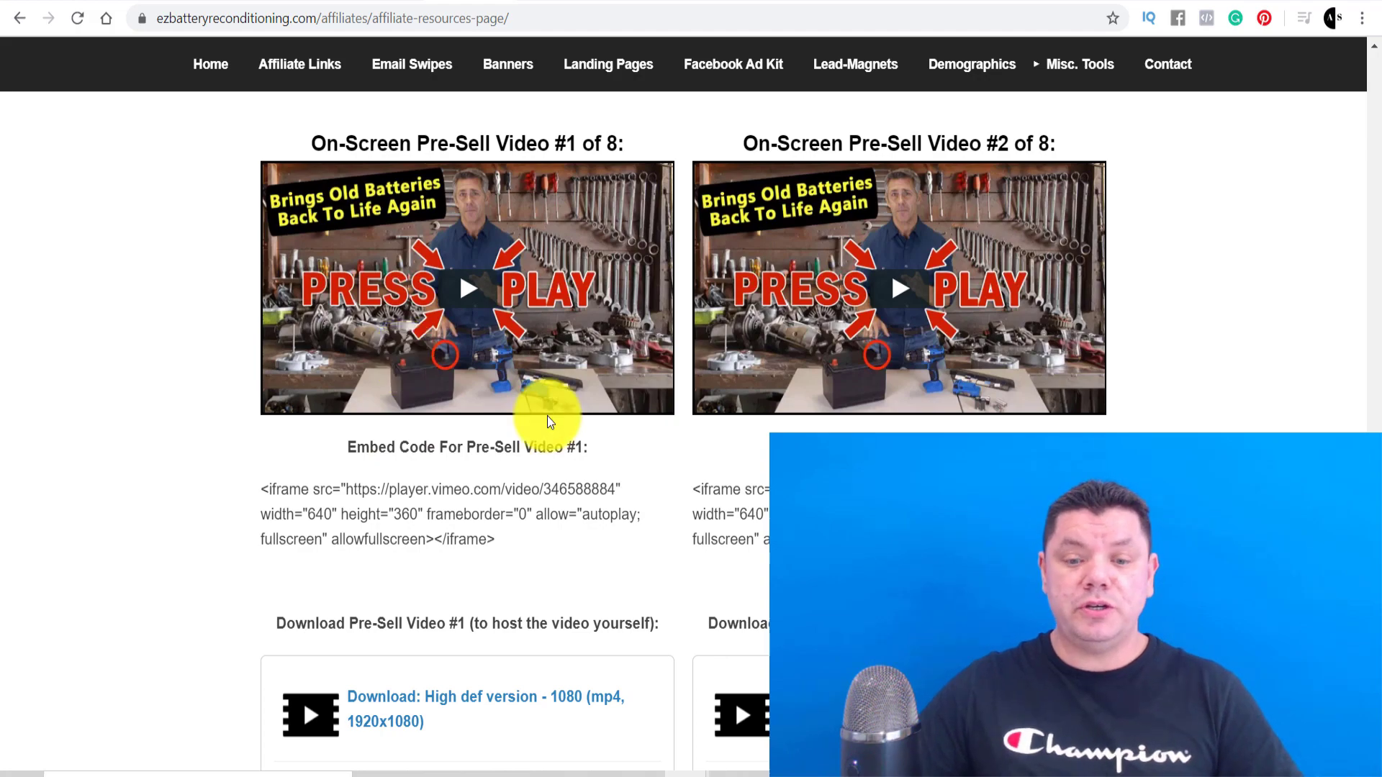
scroll(548, 411, down, 8)
scroll(548, 421, down, 20)
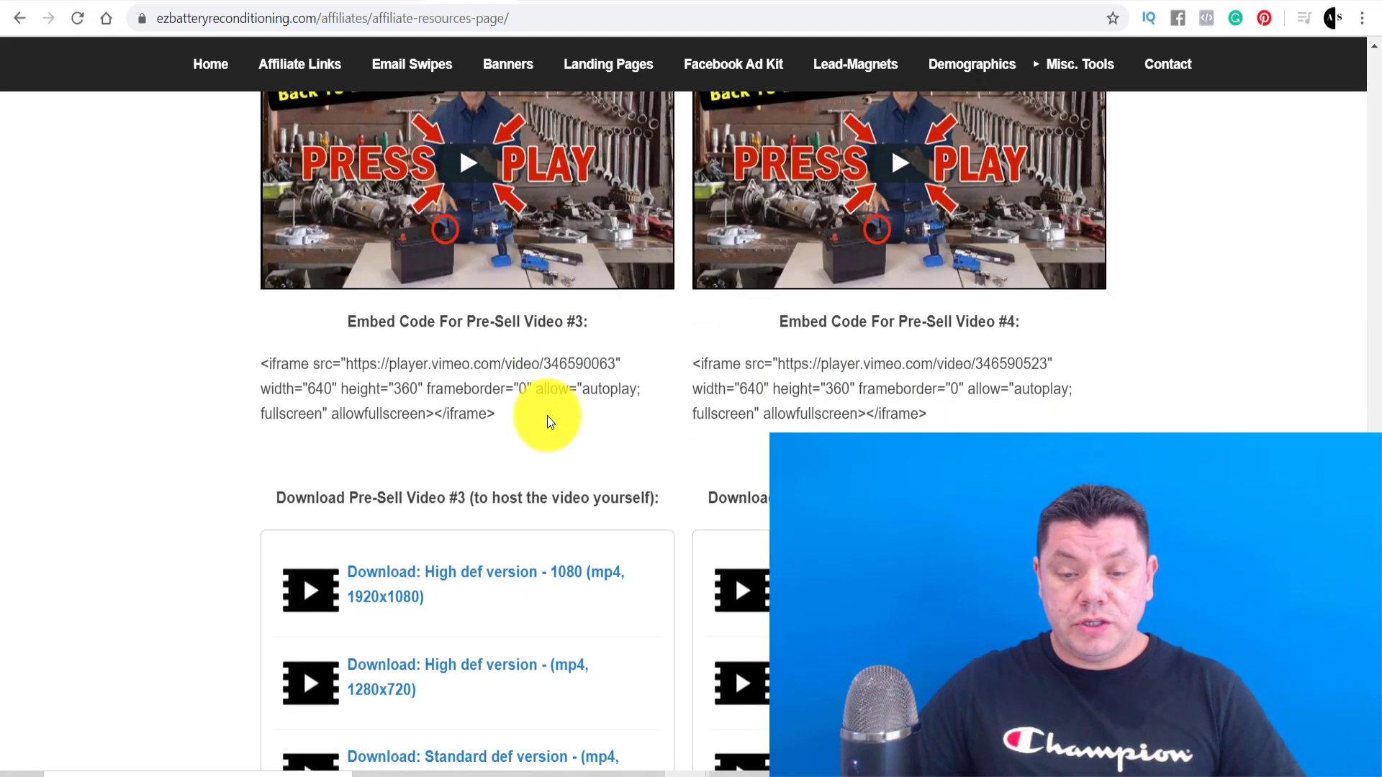
scroll(547, 421, down, 15)
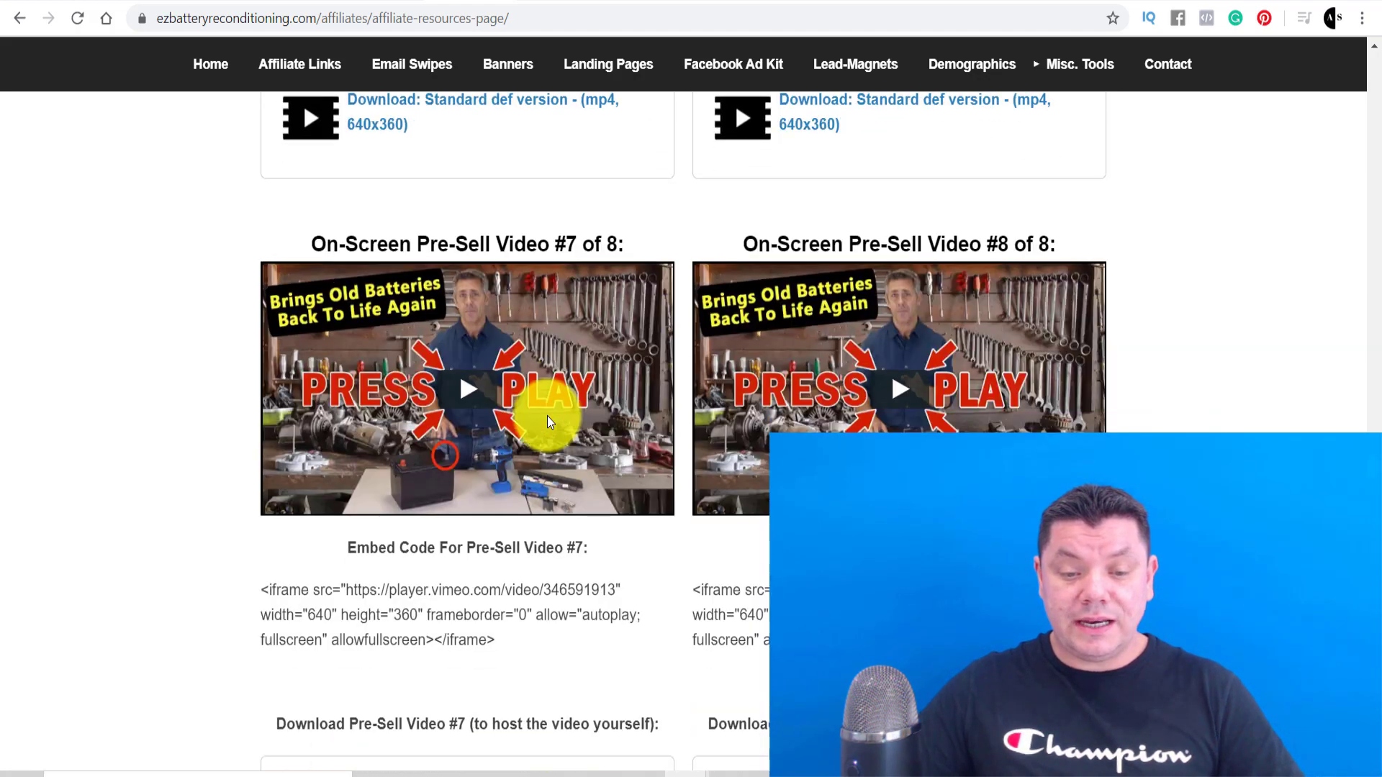
scroll(541, 417, up, 4)
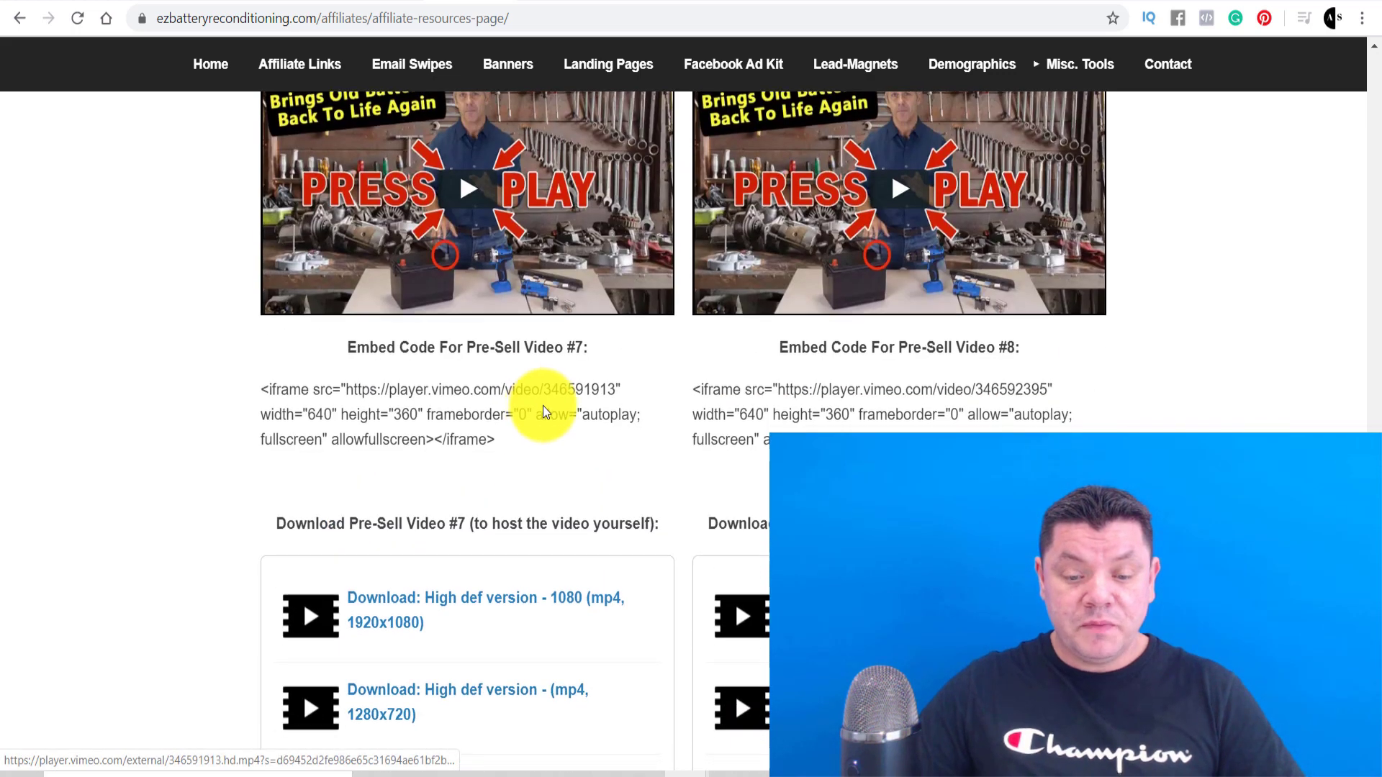
Open the high-definition 1080 (mp4, 1920x1080) download for Whiteboard Pre-Sell Video #1
scroll(543, 413, down, 11)
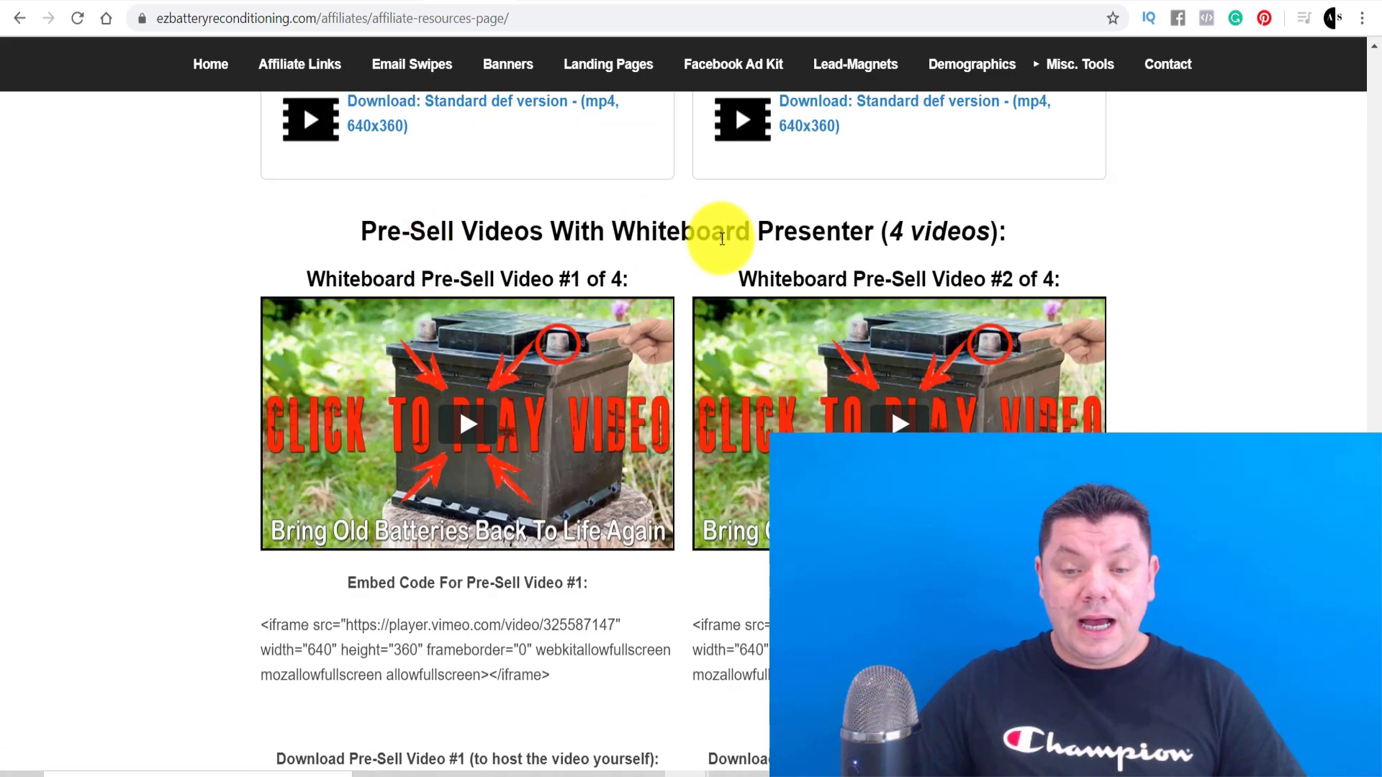
scroll(685, 356, down, 13)
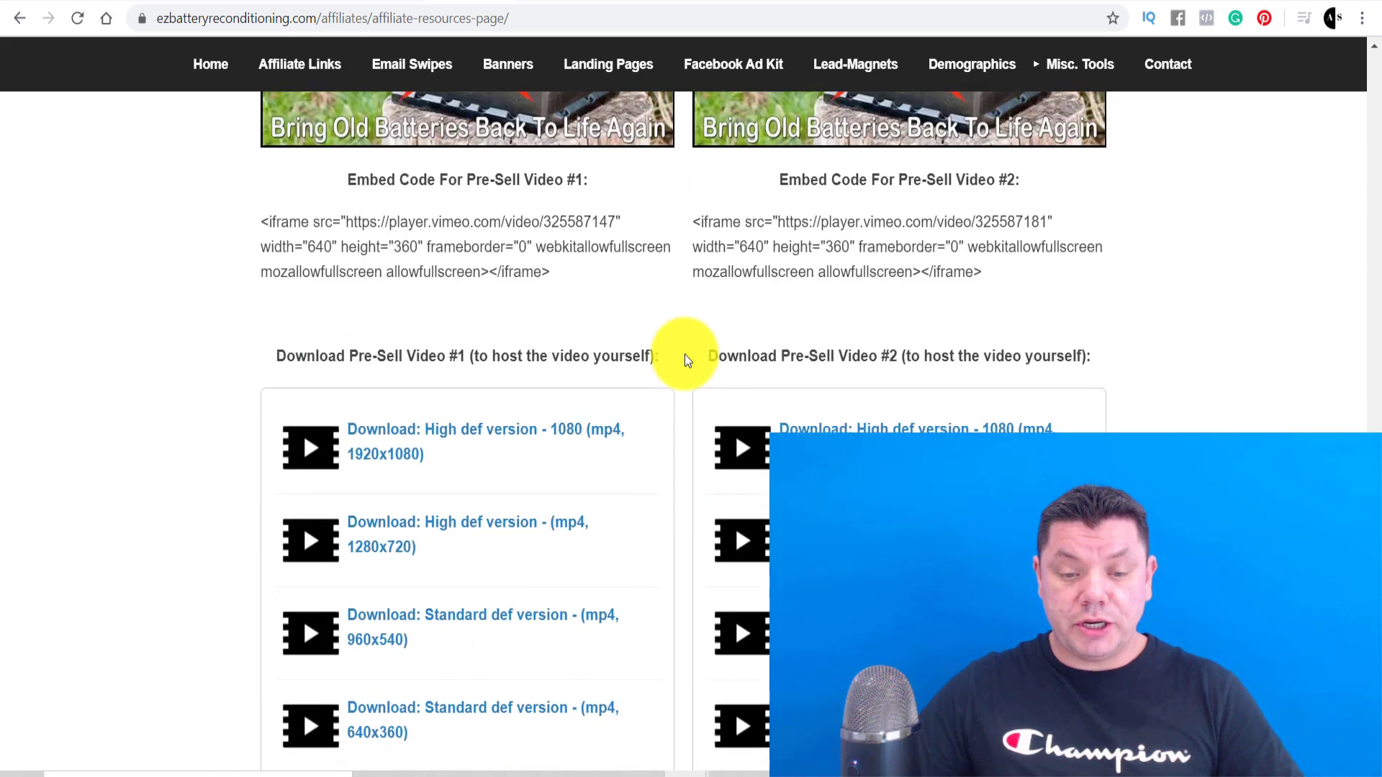
scroll(685, 355, up, 6)
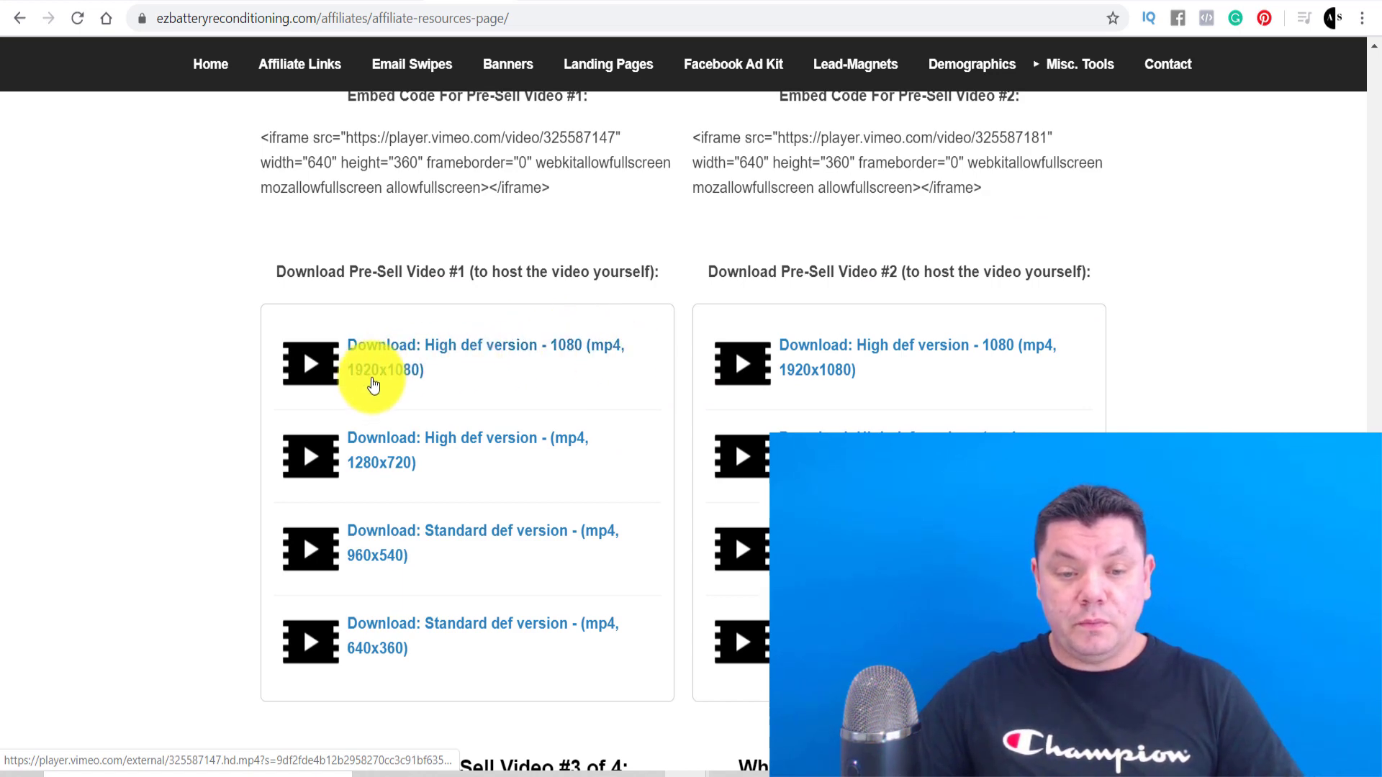
click(398, 350)
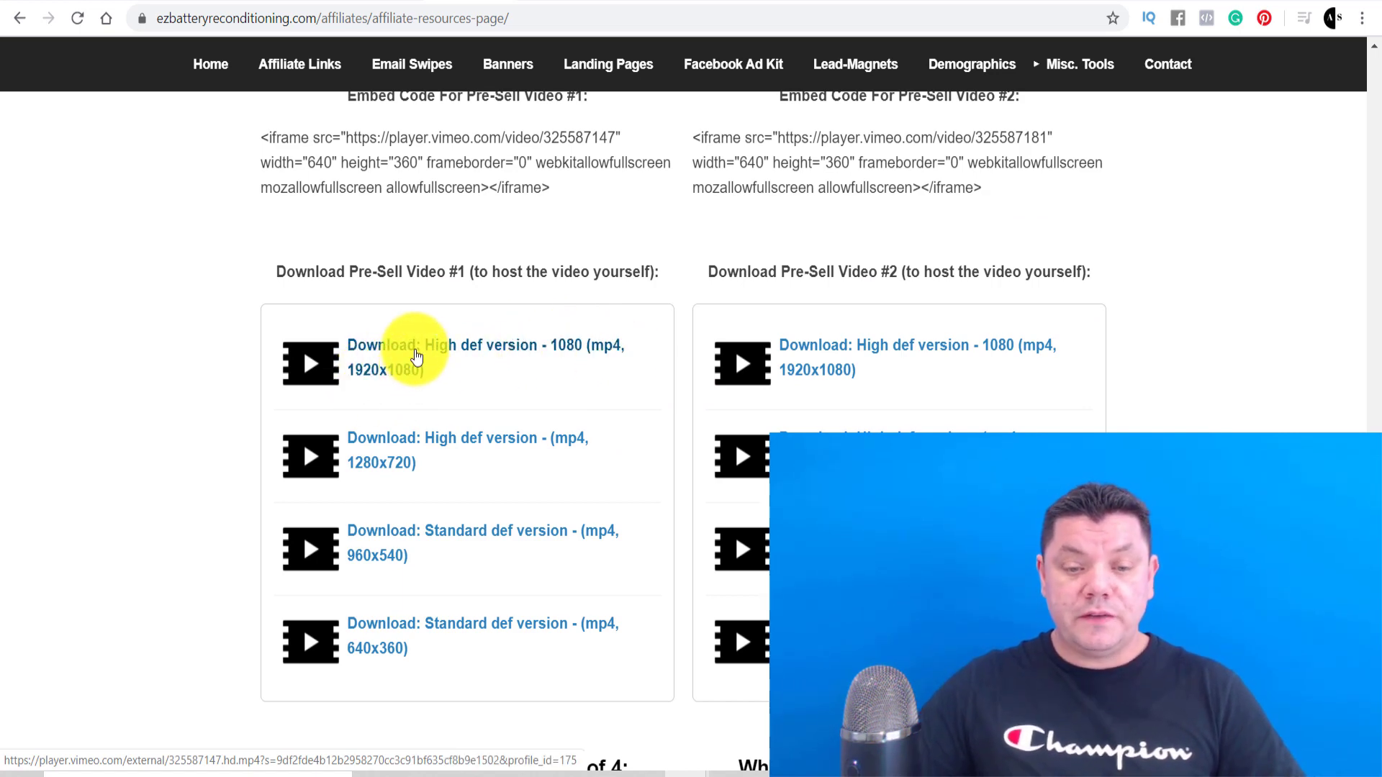